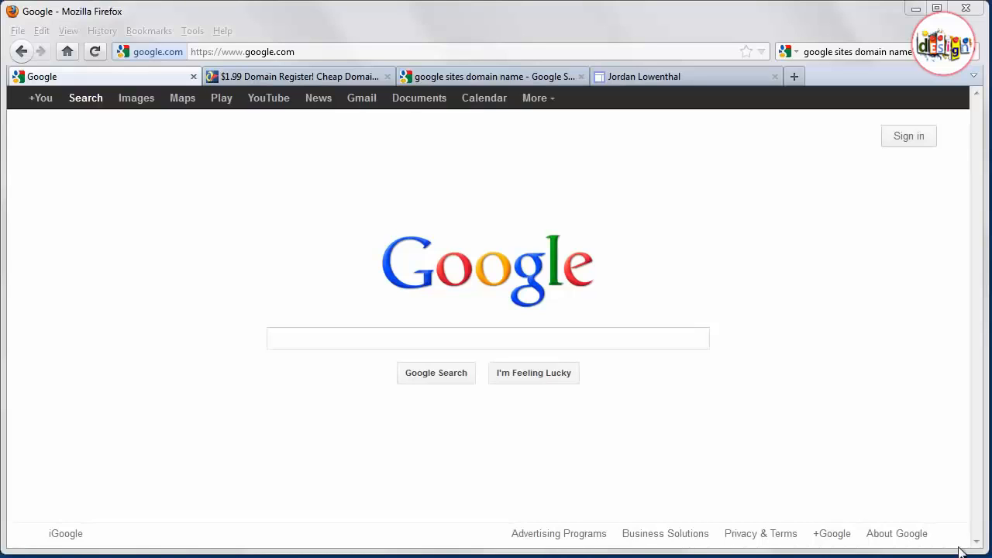
# - Examine the web address of the example Google Sites page in the other tab
pyautogui.click(702, 76)
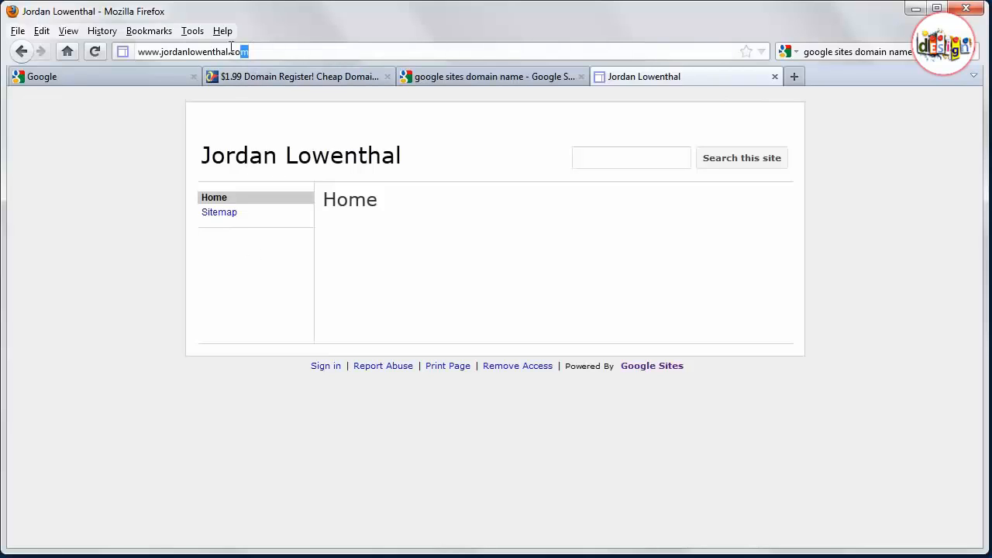
pyautogui.moveTo(245, 51); pyautogui.dragTo(136, 49)
pyautogui.click(121, 182)
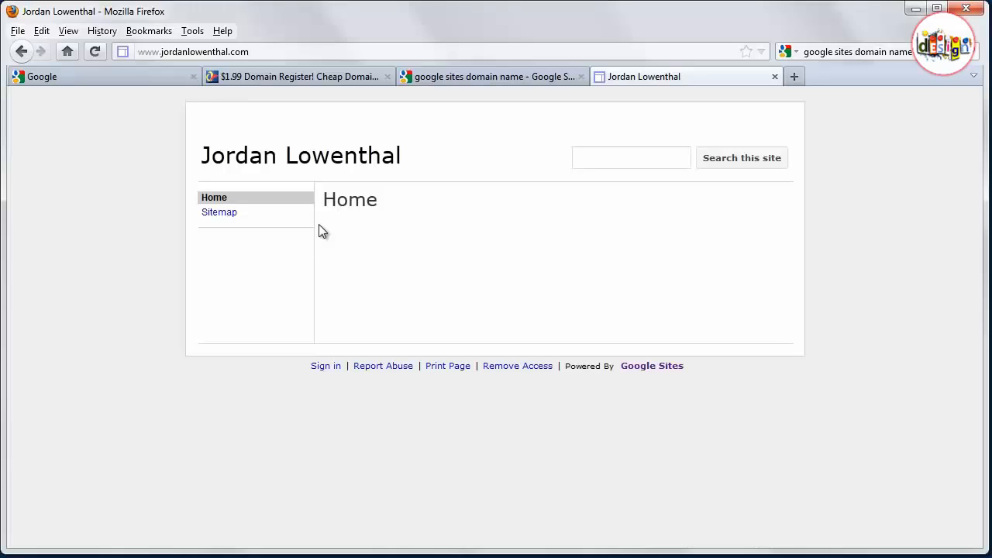
# - Return to the Google tab and open sites.google.com through the address bar
pyautogui.click(160, 75)
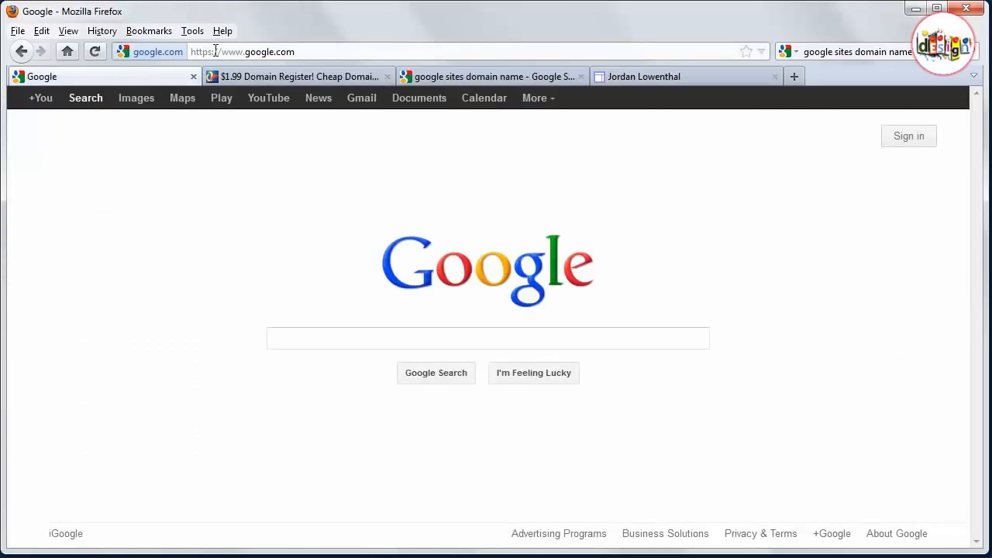
pyautogui.click(240, 52)
pyautogui.click(239, 51)
pyautogui.moveTo(243, 52); pyautogui.dragTo(230, 51)
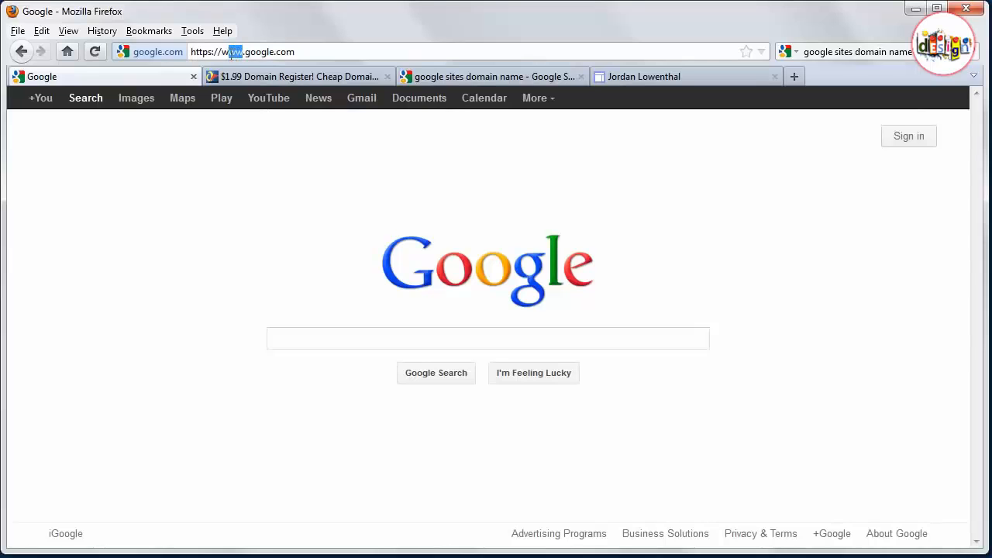
pyautogui.click(540, 104)
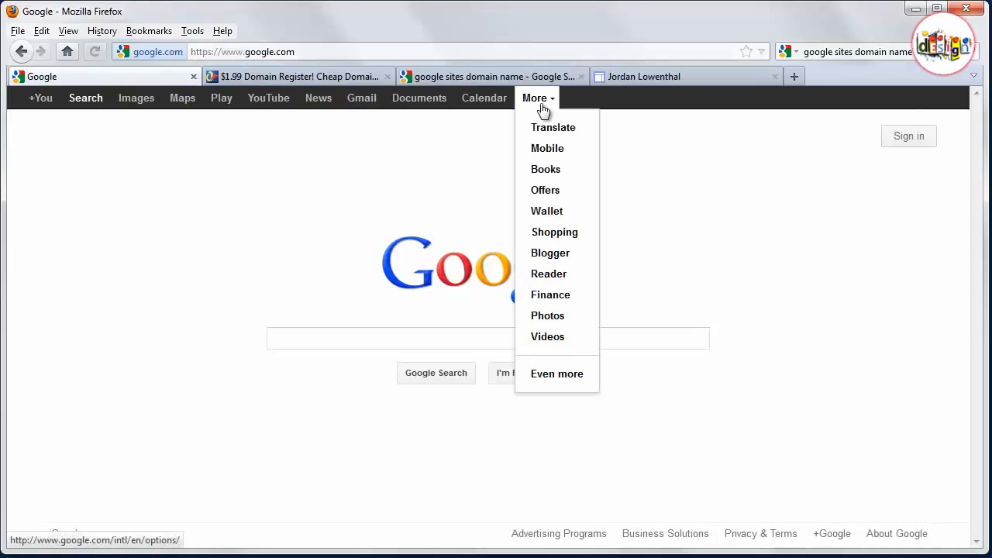
pyautogui.click(244, 211)
pyautogui.moveTo(243, 51); pyautogui.dragTo(139, 63)
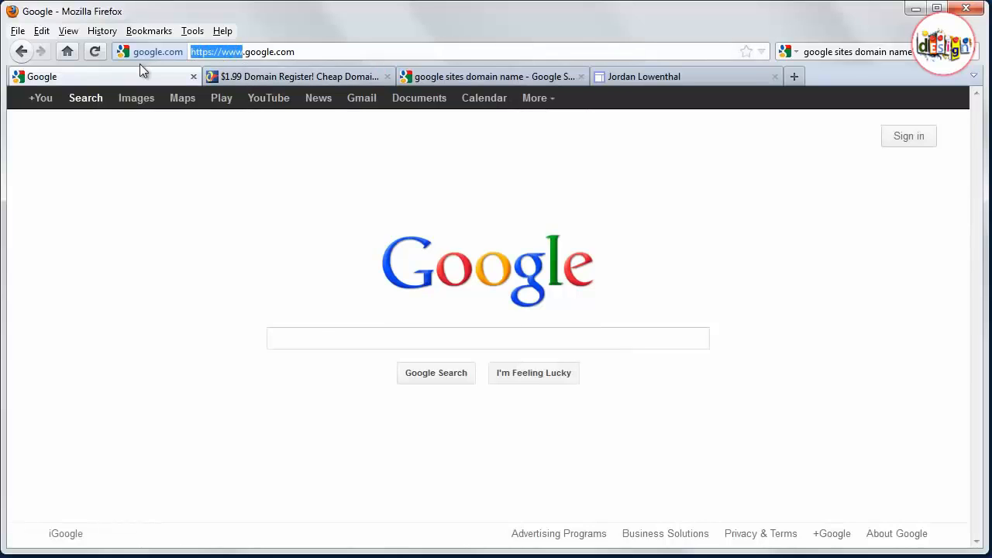
pyautogui.write('sites')
pyautogui.press('Return')
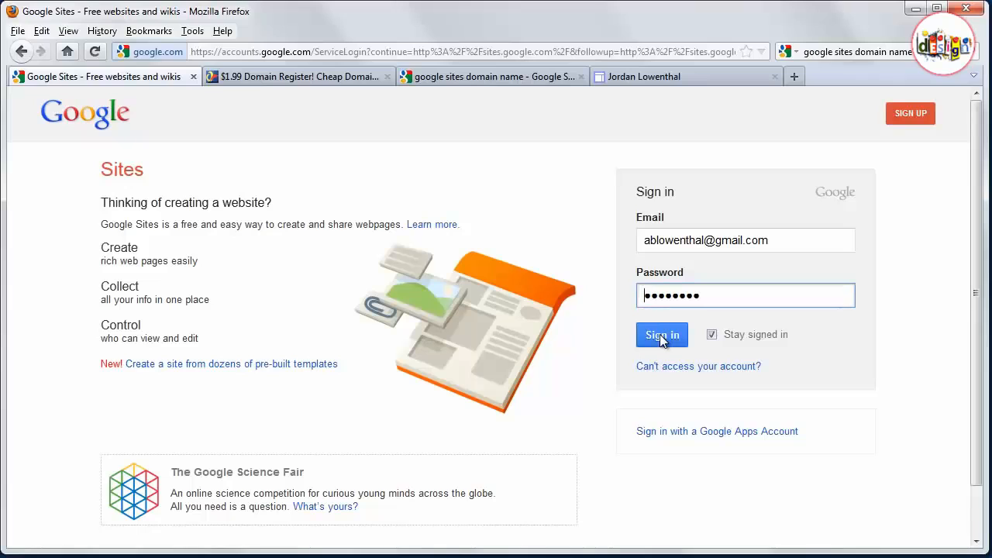
# - Sign in to Google Sites and start creating a new site
pyautogui.click(661, 337)
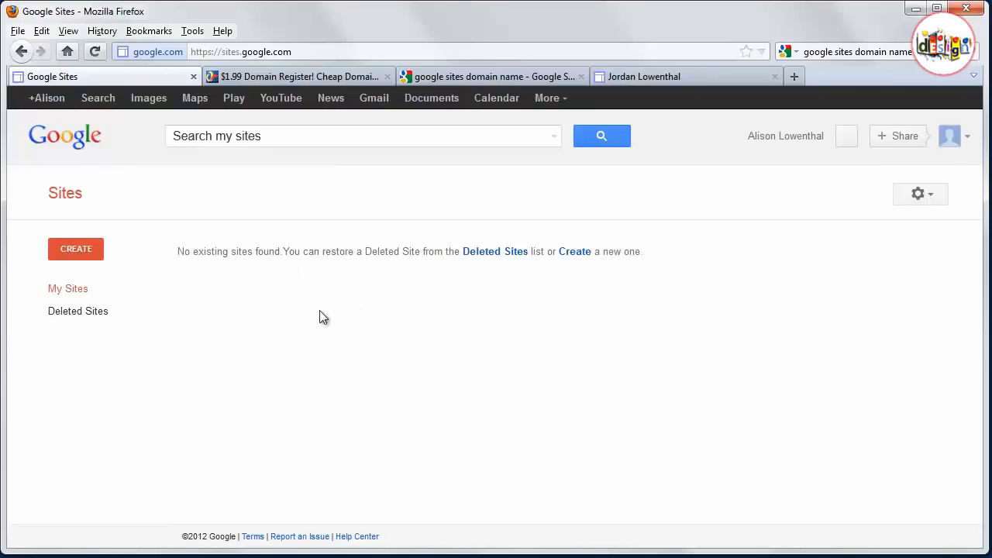
pyautogui.click(93, 249)
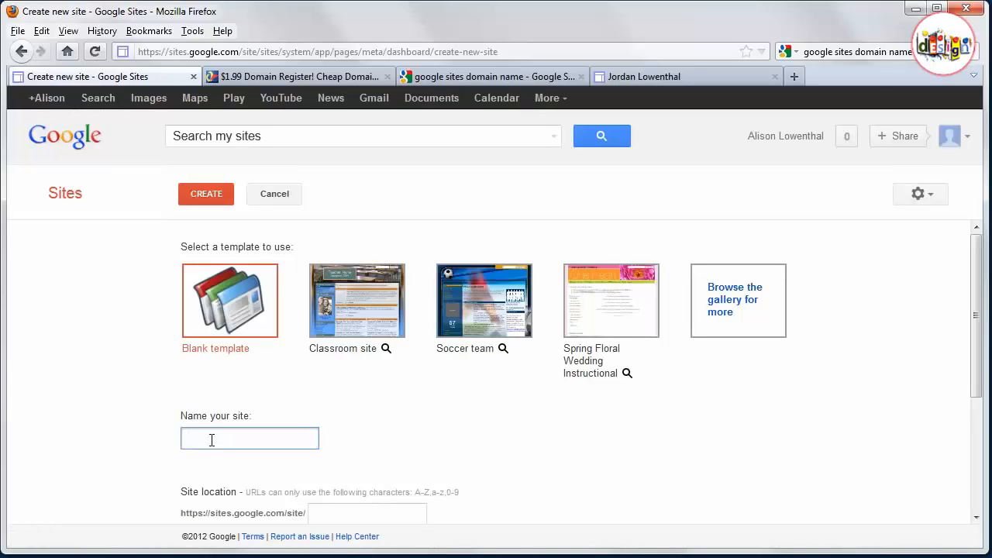
# - Name the new site with the owner's full name and add a first-name prefix to its location
pyautogui.scroll(-3, 212, 441)
pyautogui.moveTo(316, 382); pyautogui.dragTo(397, 379)
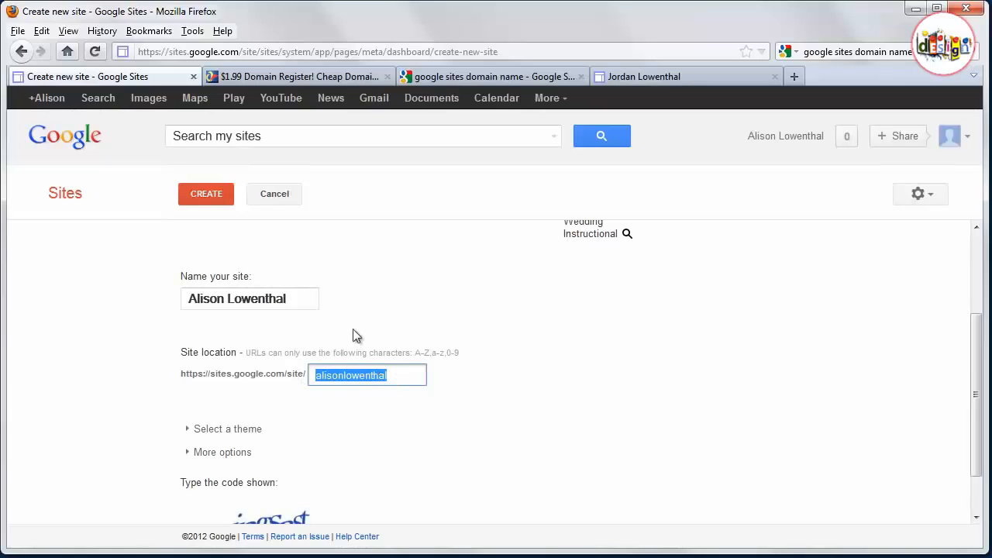
pyautogui.click(407, 376)
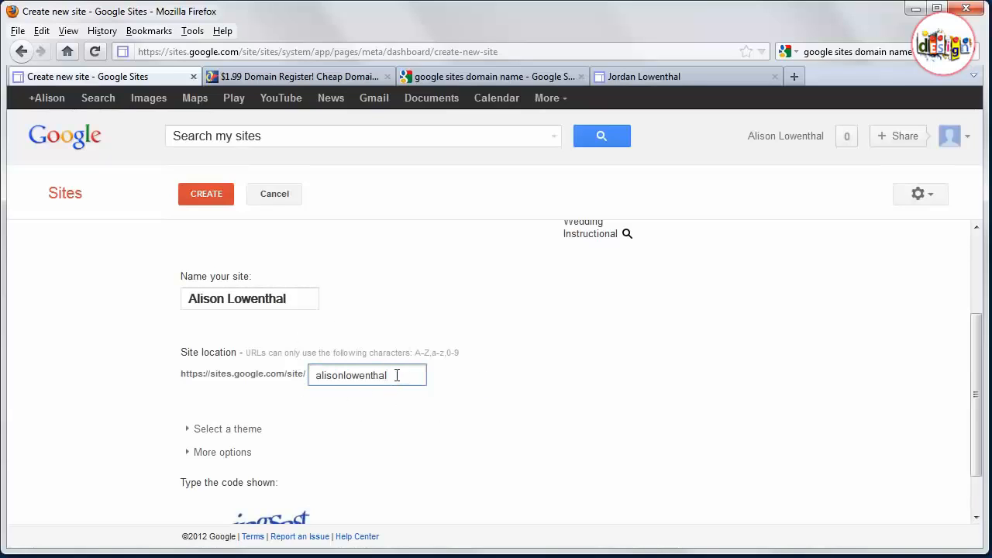
pyautogui.click(316, 376)
pyautogui.write('darcy')
pyautogui.click(407, 436)
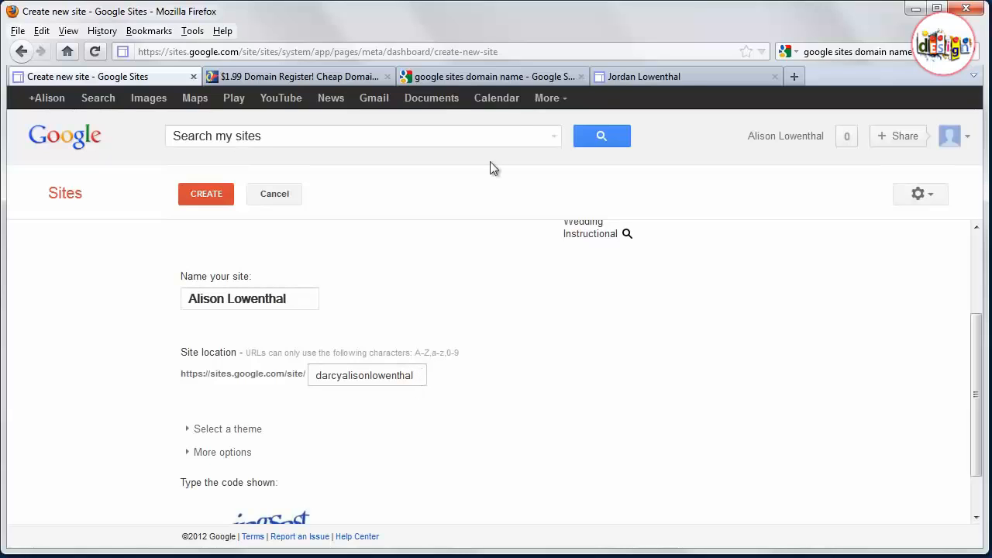
# - Compare with the example site's address in the other tab, then return to the site form
pyautogui.click(639, 76)
pyautogui.click(280, 52)
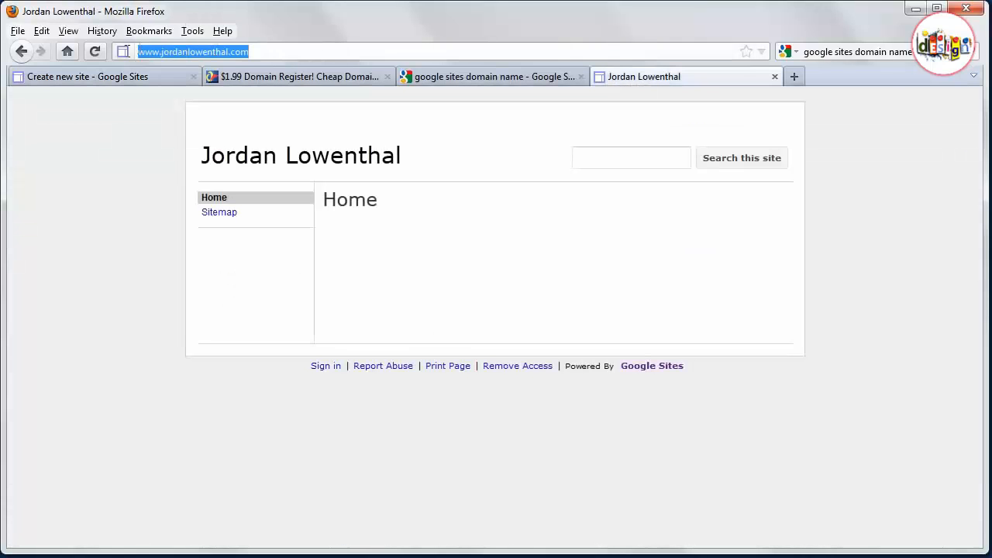
pyautogui.click(128, 76)
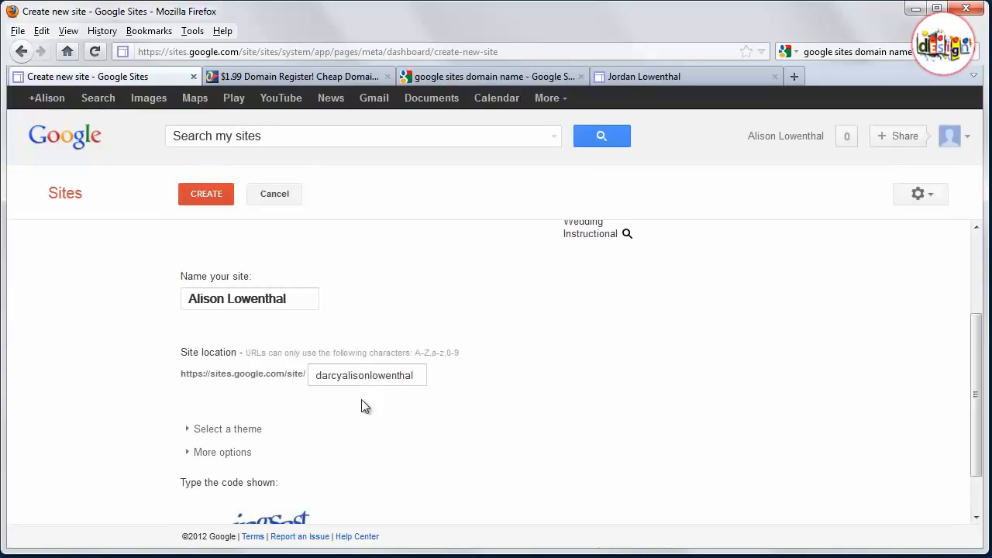
# - Retype the site location as the owner's first and last name joined by an underscore
pyautogui.moveTo(415, 375); pyautogui.dragTo(327, 377)
pyautogui.press('BackSpace')
pyautogui.press('BackSpace')
pyautogui.press('BackSpace')
# - Enter the displayed verification code and submit the new site
pyautogui.scroll(-2, 321, 432)
pyautogui.click(249, 506)
pyautogui.write('ingsast')
pyautogui.press('Return')
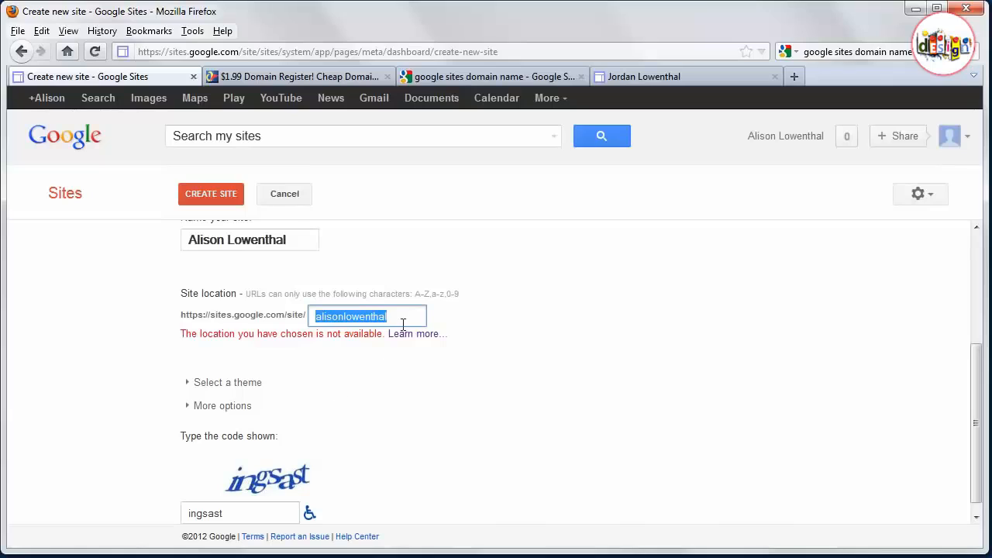
# - Add the first-name prefix back to the site location and create the site
pyautogui.click(320, 323)
pyautogui.write('darc')
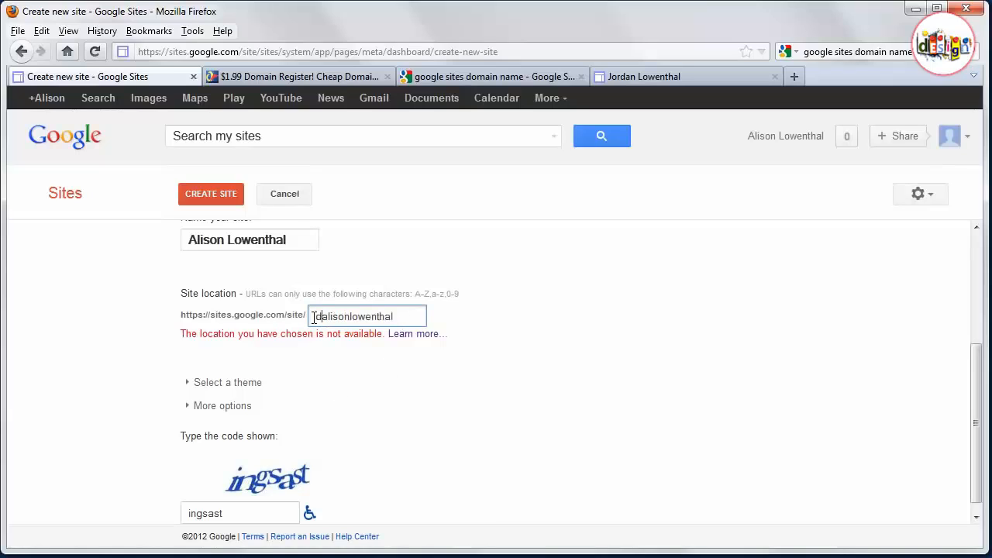
pyautogui.write('y')
pyautogui.click(236, 198)
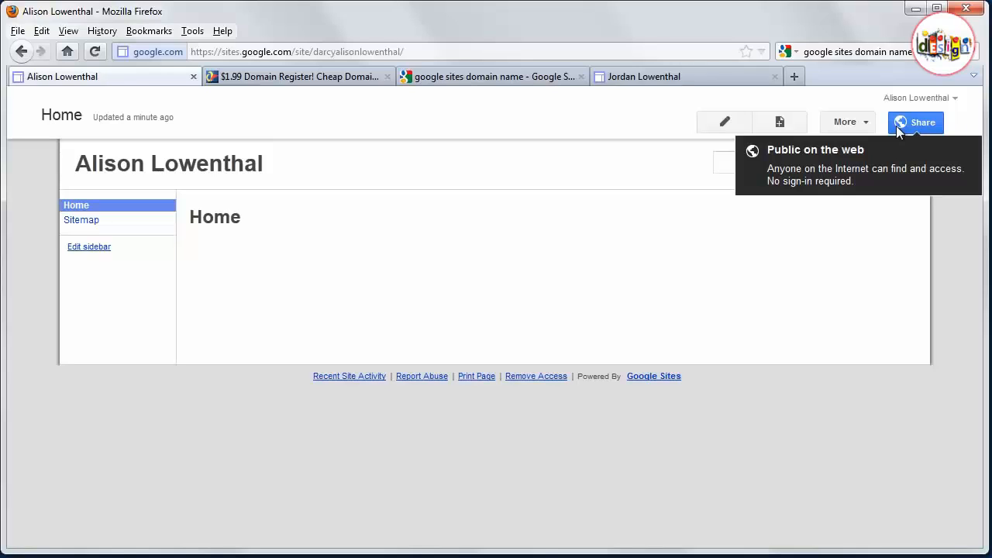
# - Open Manage site and go to the site layout settings
pyautogui.click(858, 126)
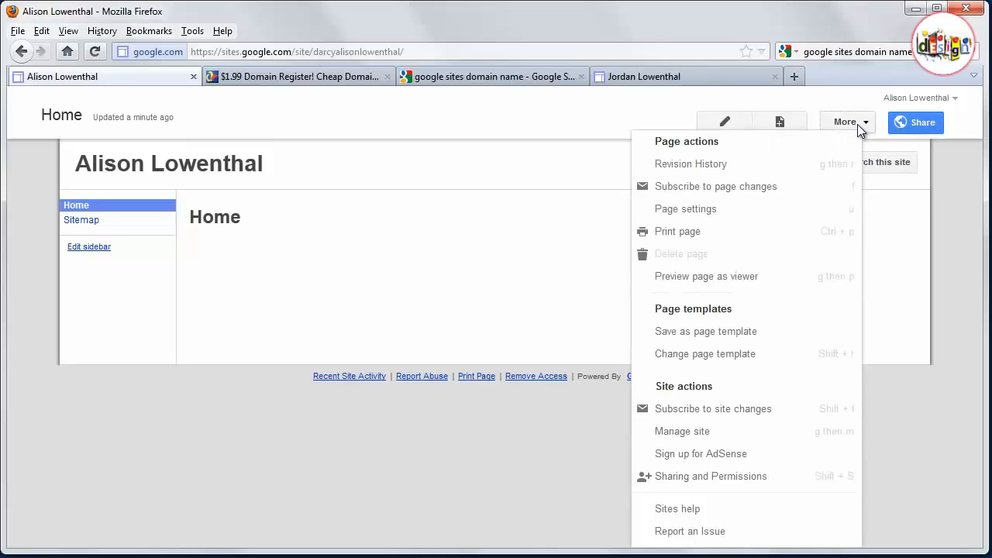
pyautogui.click(686, 435)
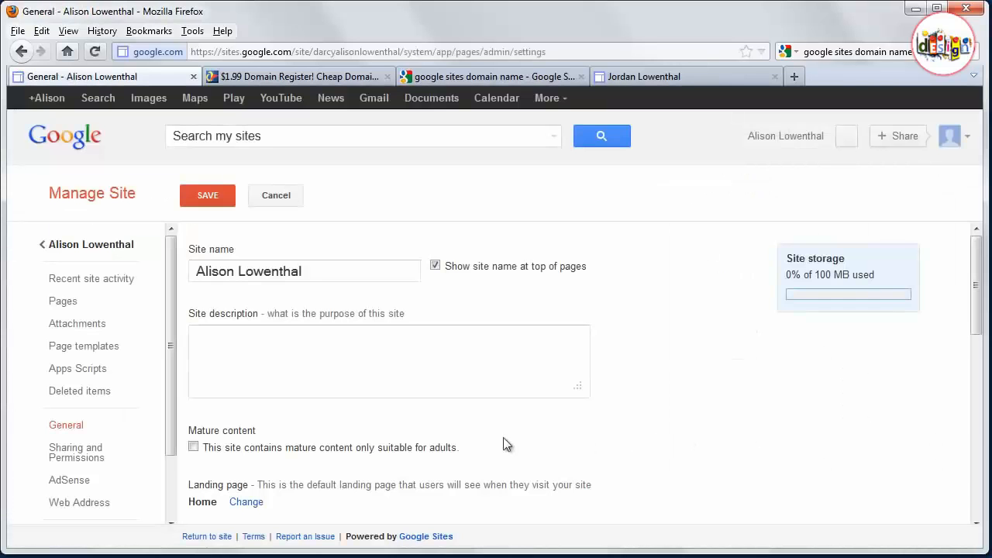
pyautogui.scroll(-6, 229, 435)
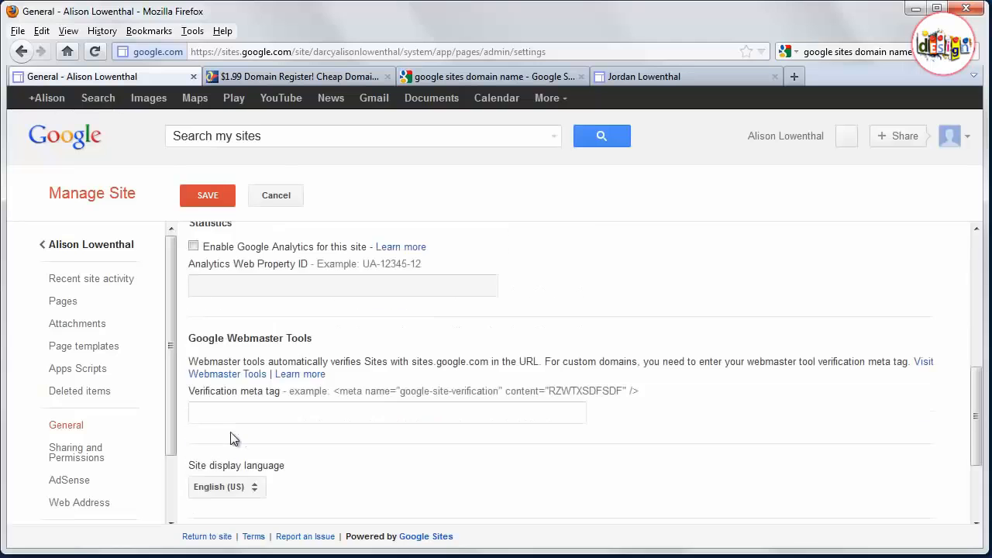
pyautogui.scroll(-3, 230, 428)
pyautogui.scroll(-2, 129, 349)
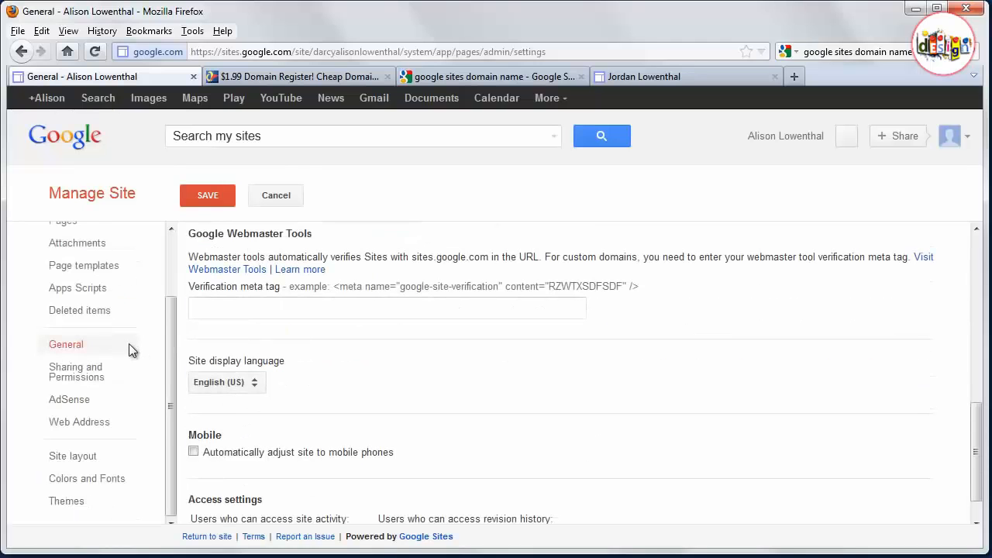
pyautogui.click(91, 460)
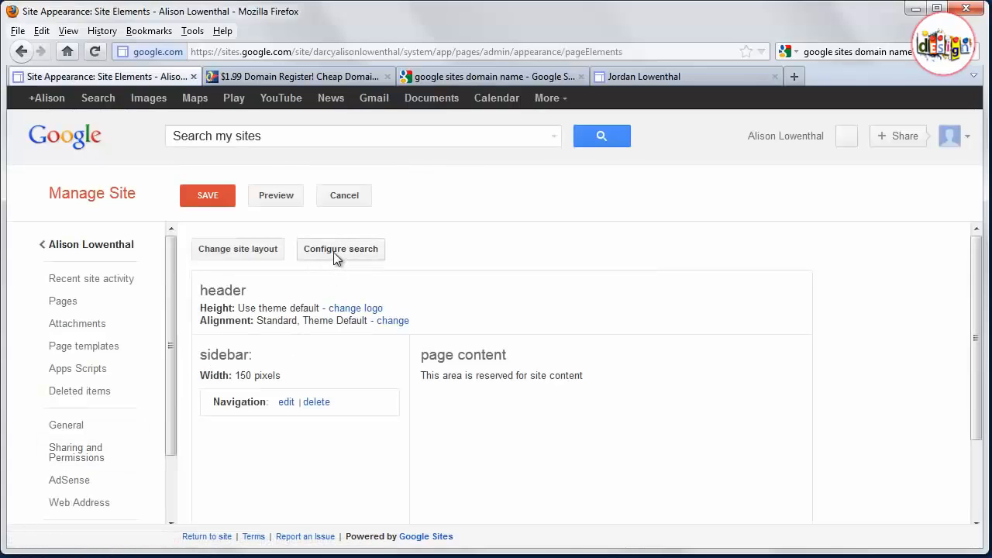
# - Open the site search configuration and close it with OK
pyautogui.click(334, 249)
pyautogui.click(325, 337)
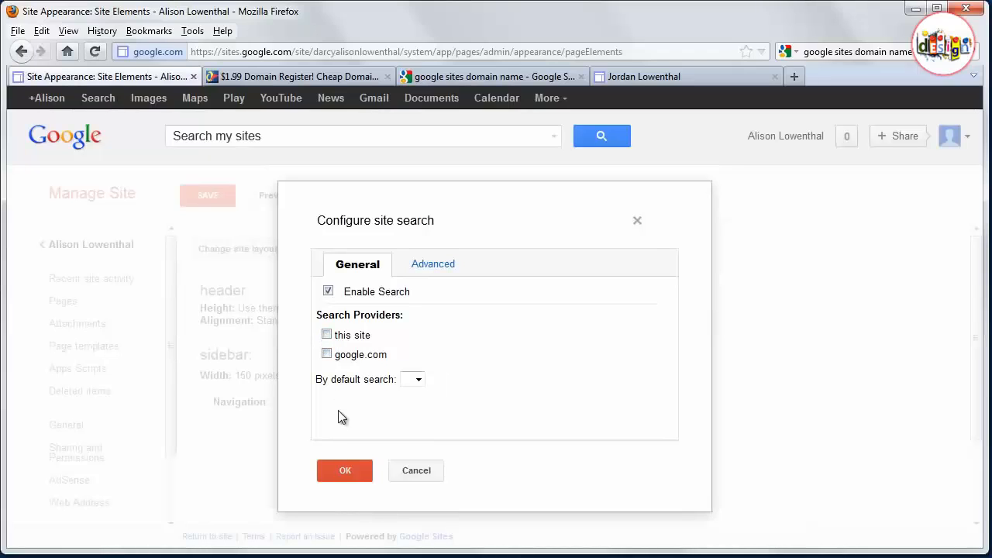
pyautogui.click(342, 468)
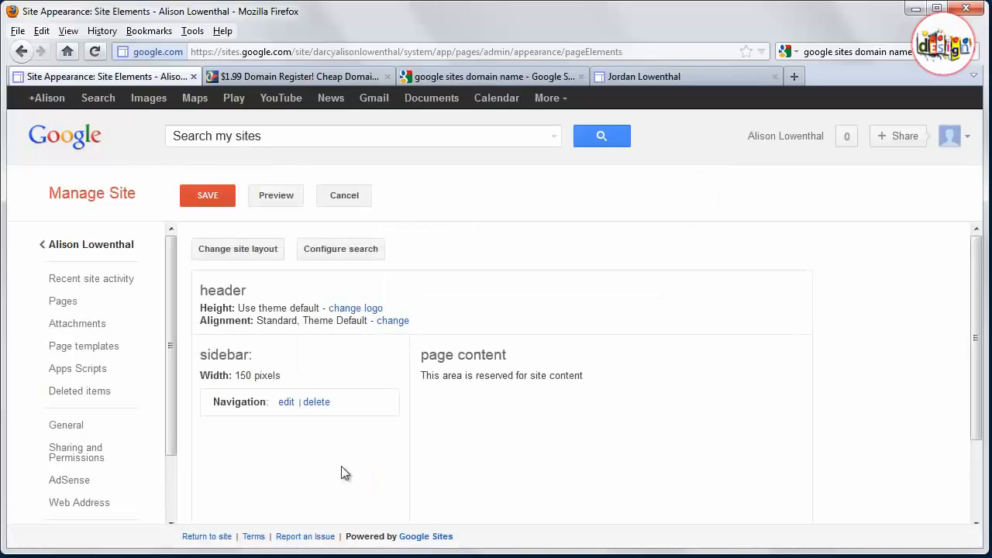
# - Change the site layout to a custom site width and add a footer 30 pixels high
pyautogui.click(247, 249)
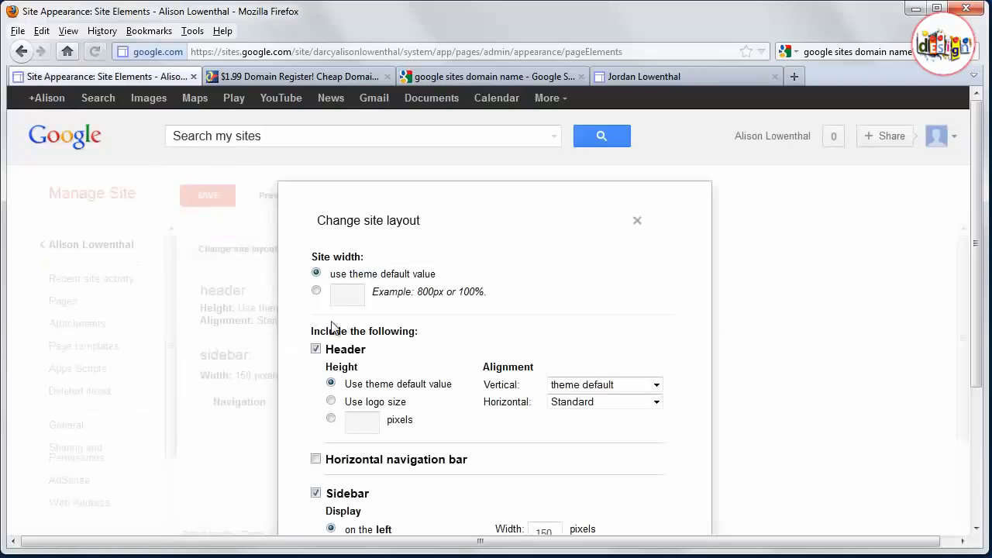
pyautogui.click(316, 290)
pyautogui.click(350, 293)
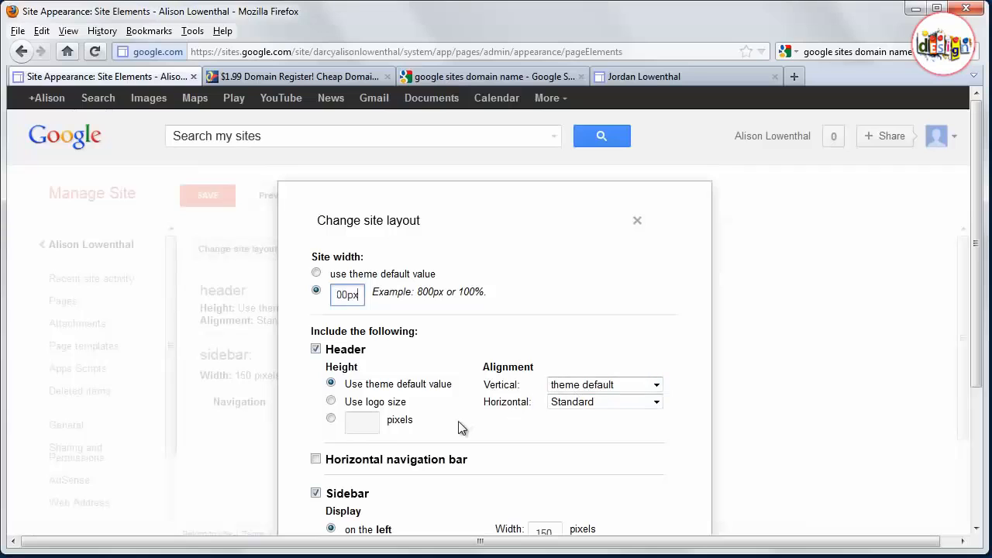
pyautogui.scroll(-5, 360, 380)
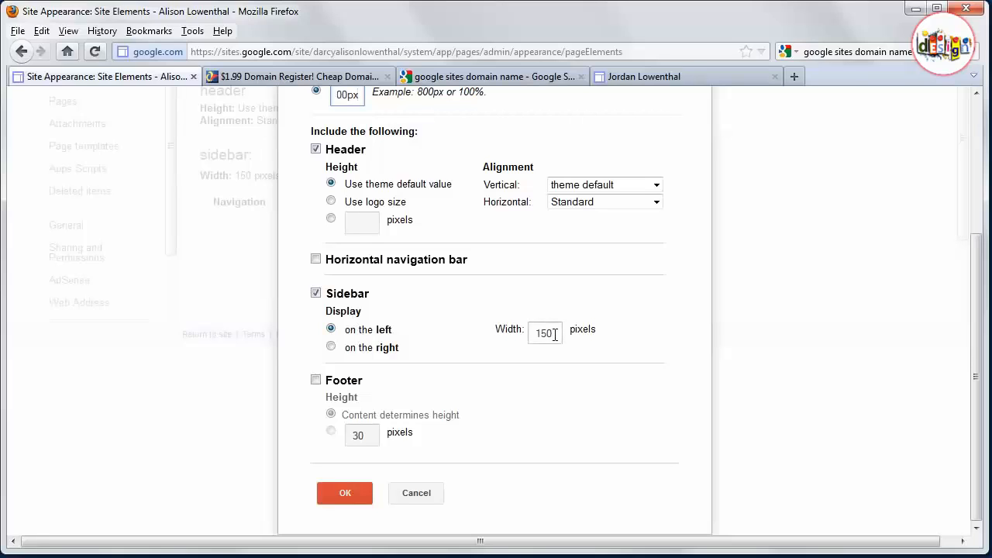
pyautogui.click(318, 381)
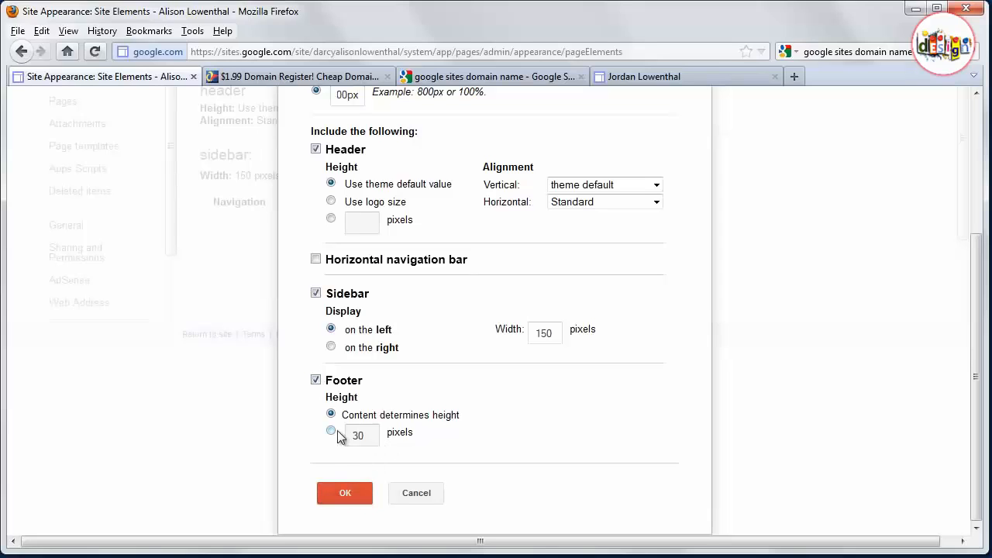
pyautogui.click(333, 431)
pyautogui.click(351, 494)
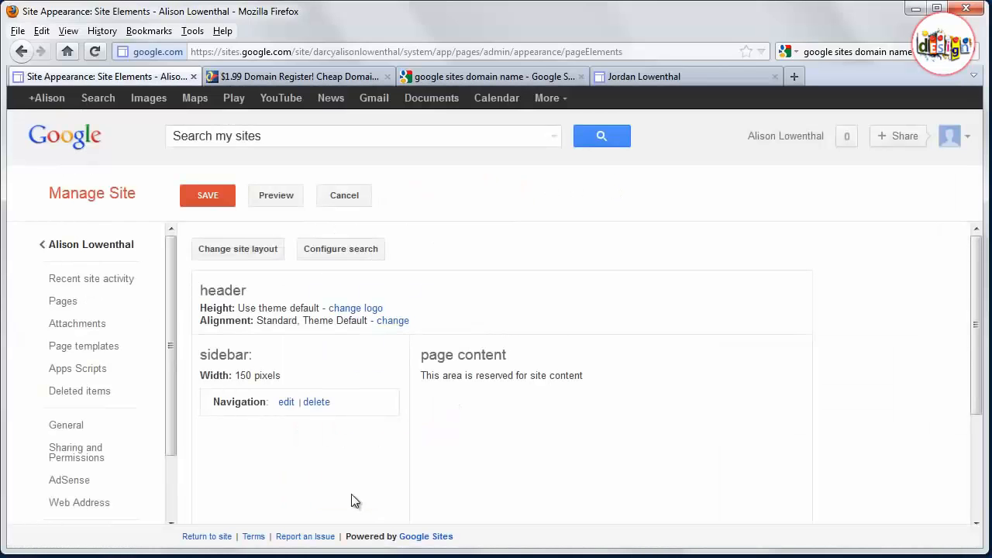
# - Stay on the page and save the site layout changes
pyautogui.scroll(-3, 306, 454)
pyautogui.scroll(-2, 111, 471)
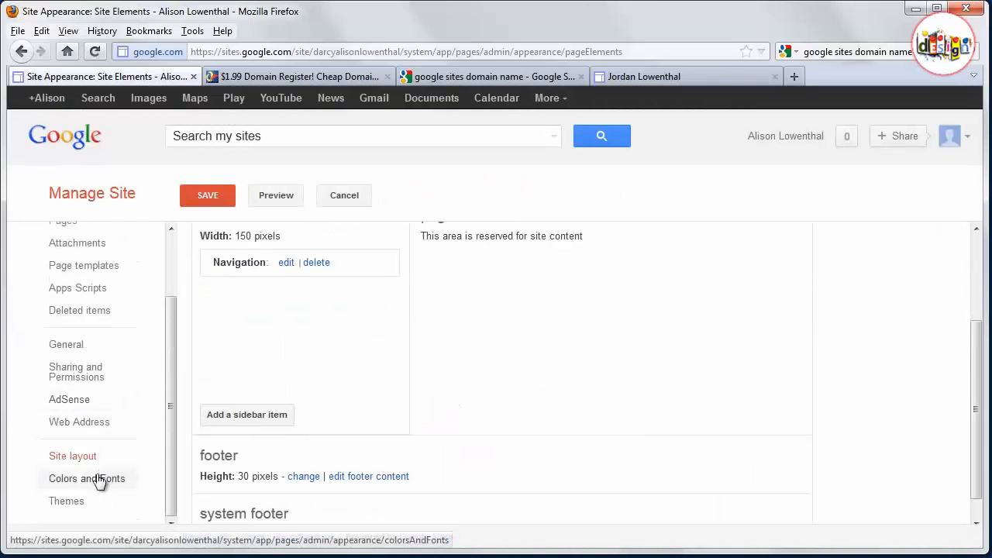
pyautogui.click(93, 480)
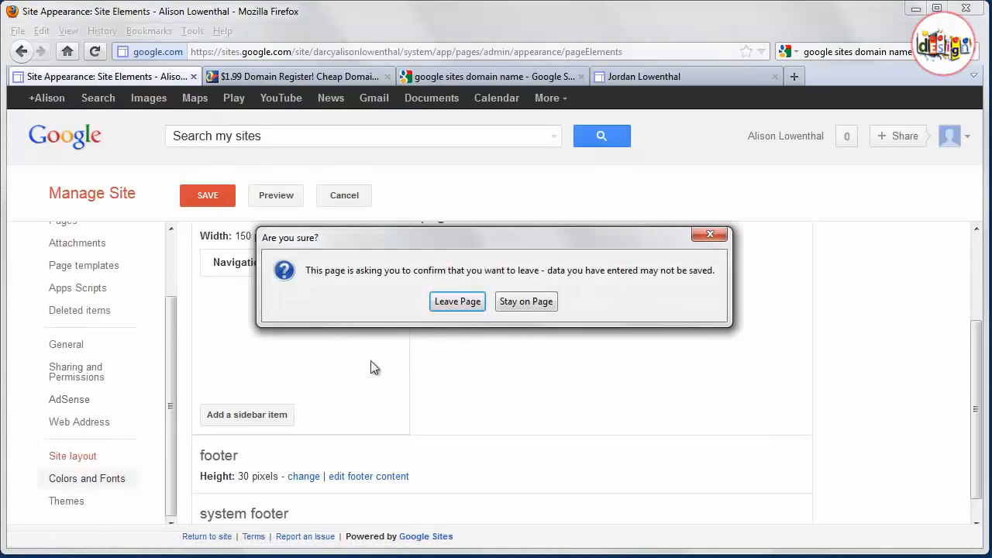
pyautogui.click(517, 302)
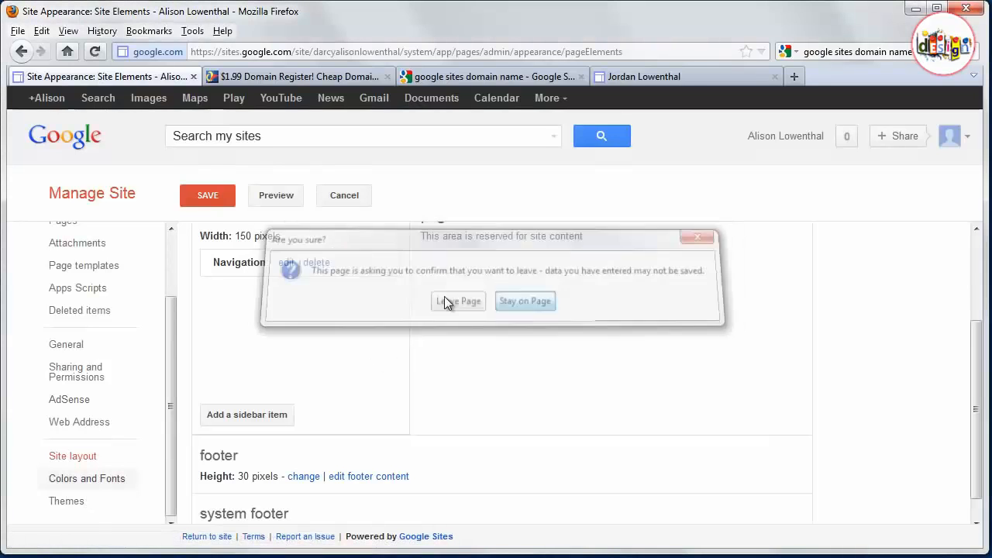
pyautogui.click(214, 199)
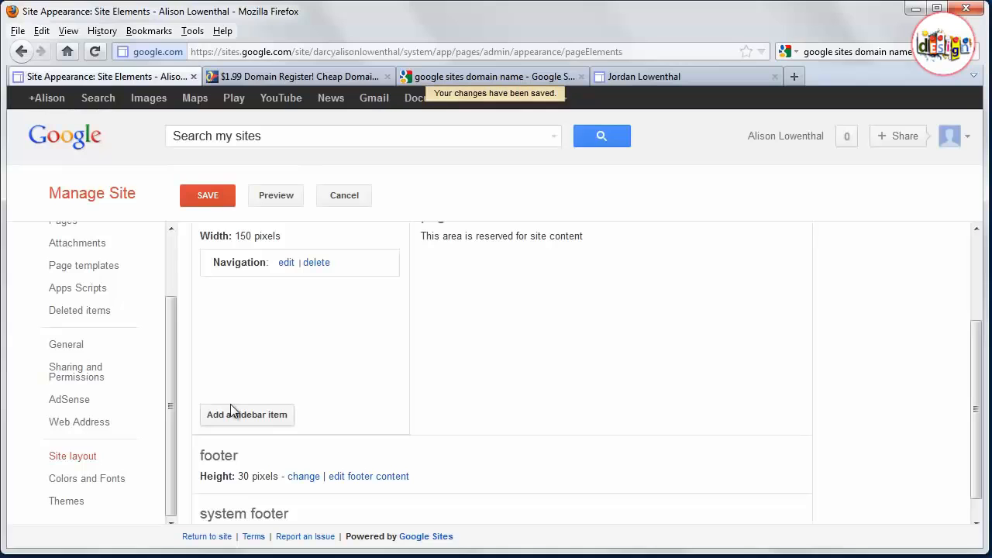
# - Open the Colors and Fonts settings and browse the list of customizable elements
pyautogui.click(113, 483)
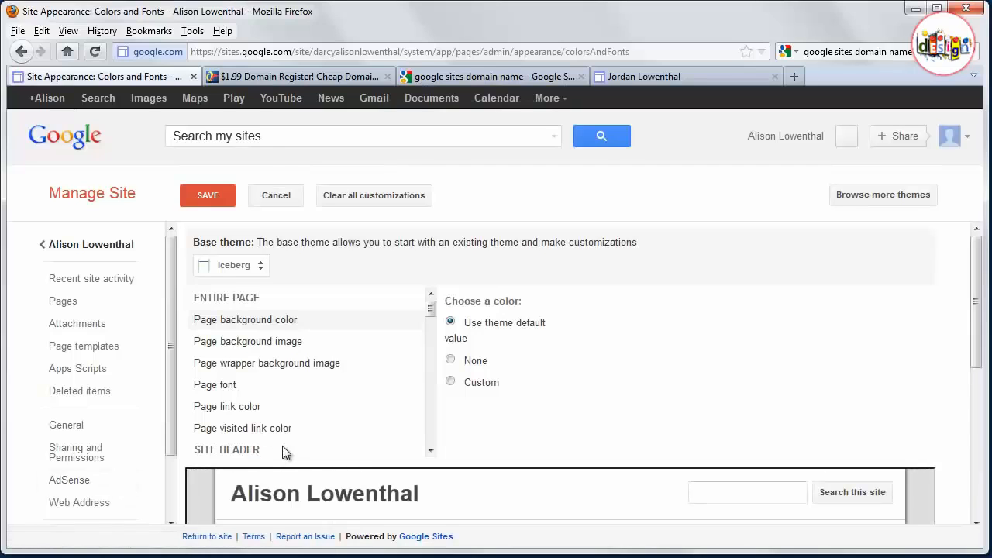
pyautogui.scroll(-3, 285, 445)
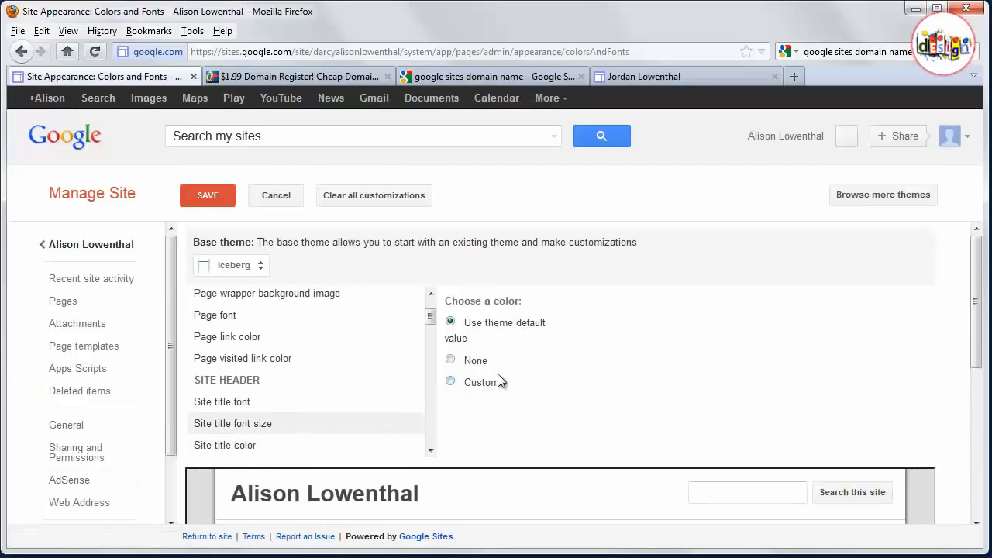
# - Set the selected page background element to the custom color #973800
pyautogui.click(450, 382)
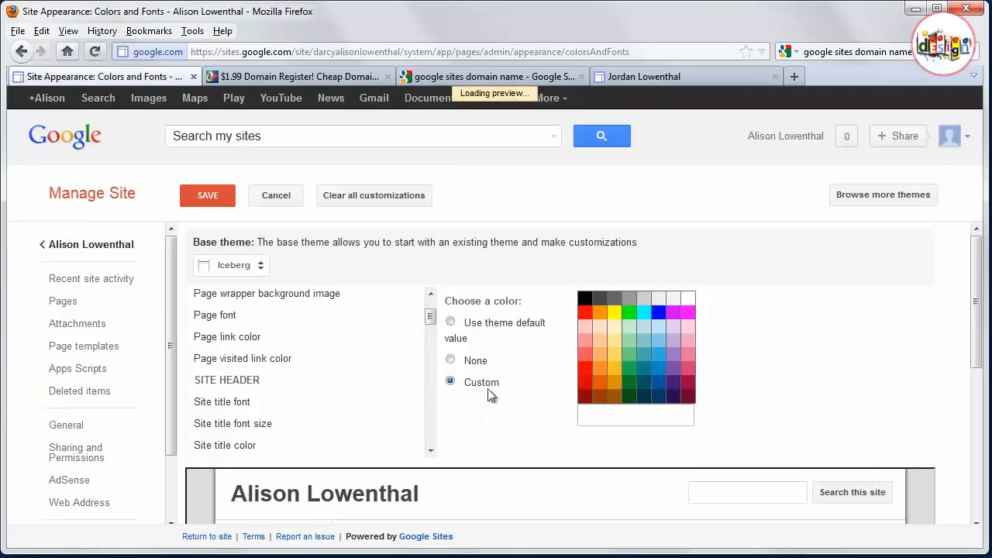
pyautogui.click(601, 397)
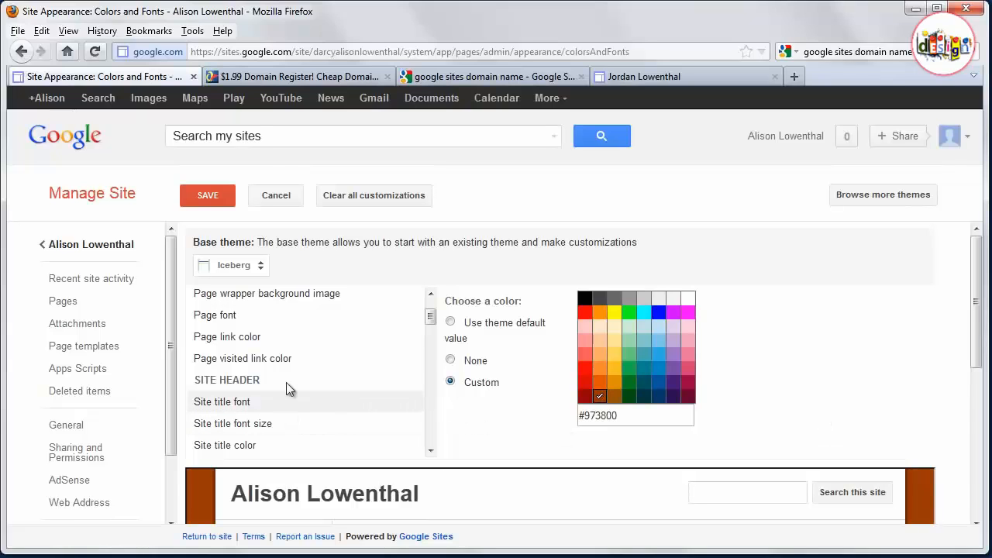
# - Set the page font to a custom Normal font after browsing the font list
pyautogui.click(243, 319)
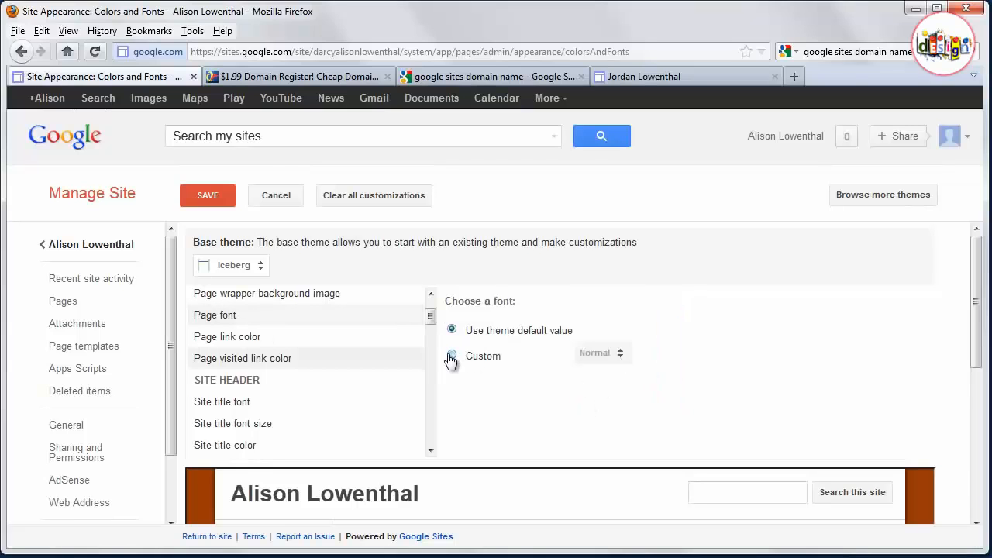
pyautogui.click(452, 356)
pyautogui.click(605, 354)
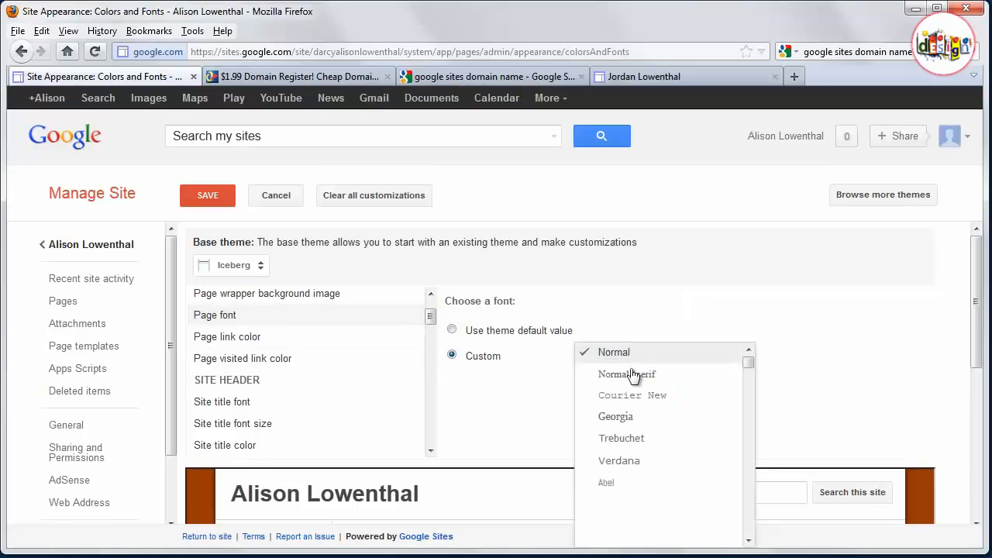
pyautogui.scroll(-1, 651, 471)
pyautogui.scroll(-8, 651, 473)
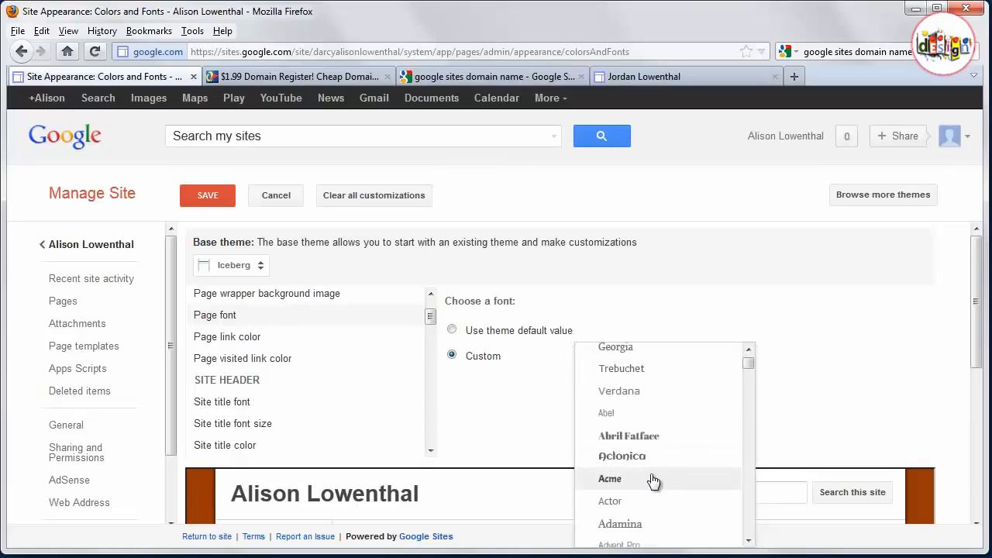
pyautogui.scroll(-3, 653, 486)
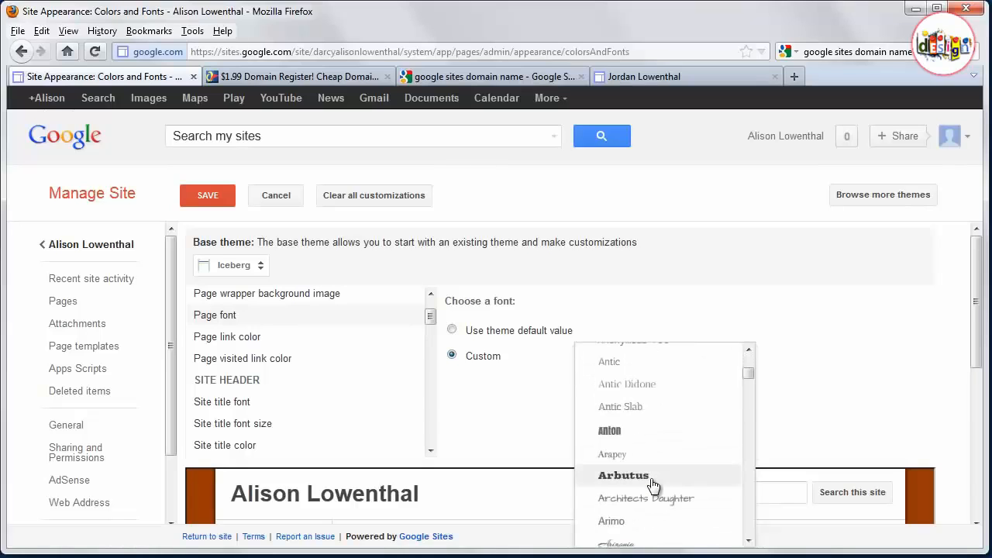
pyautogui.scroll(10, 654, 433)
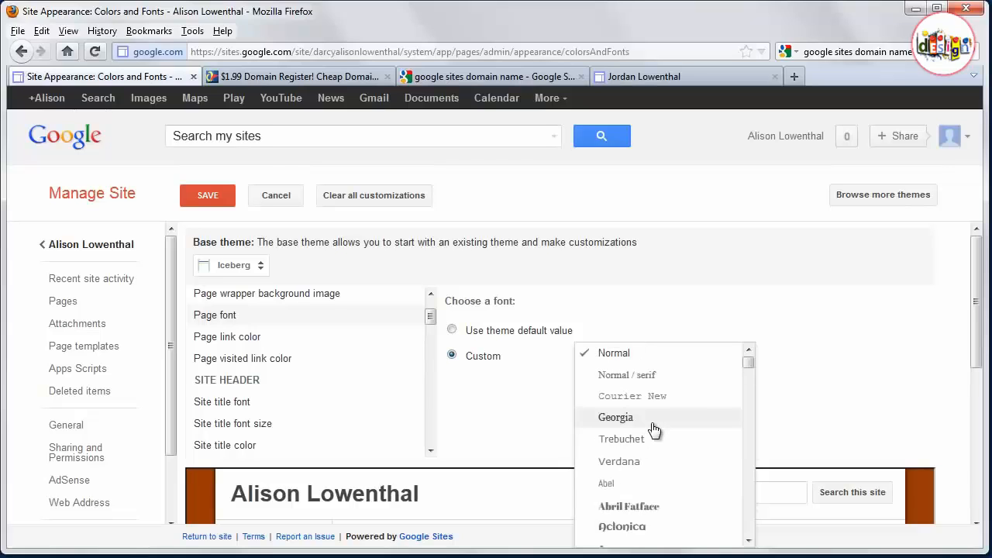
pyautogui.click(681, 356)
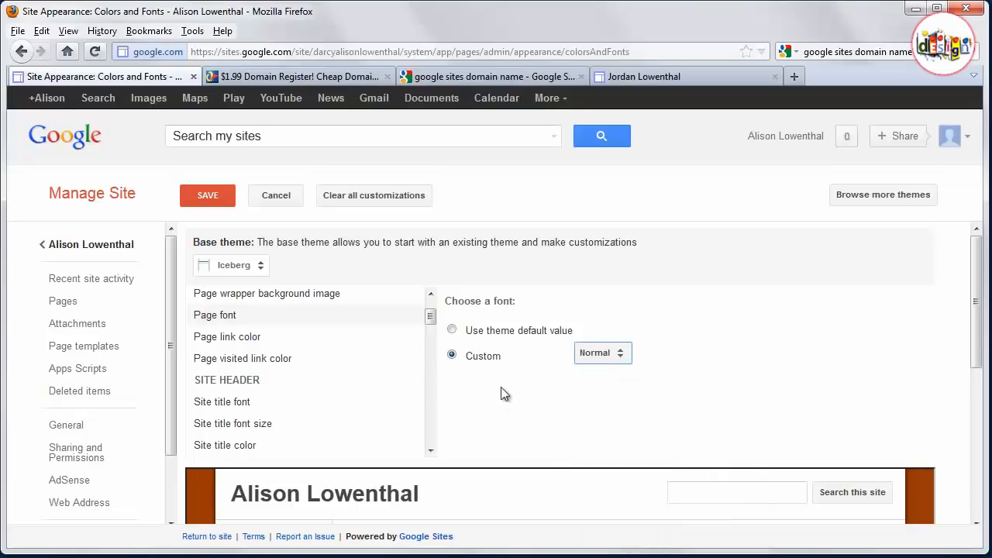
# - Set the site title font size to a custom 24 pt
pyautogui.click(238, 409)
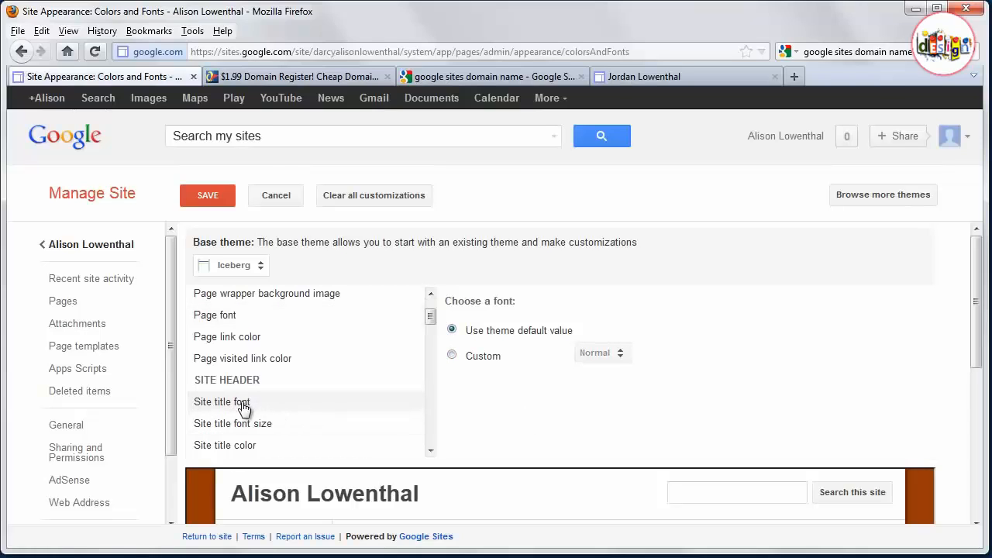
pyautogui.click(259, 431)
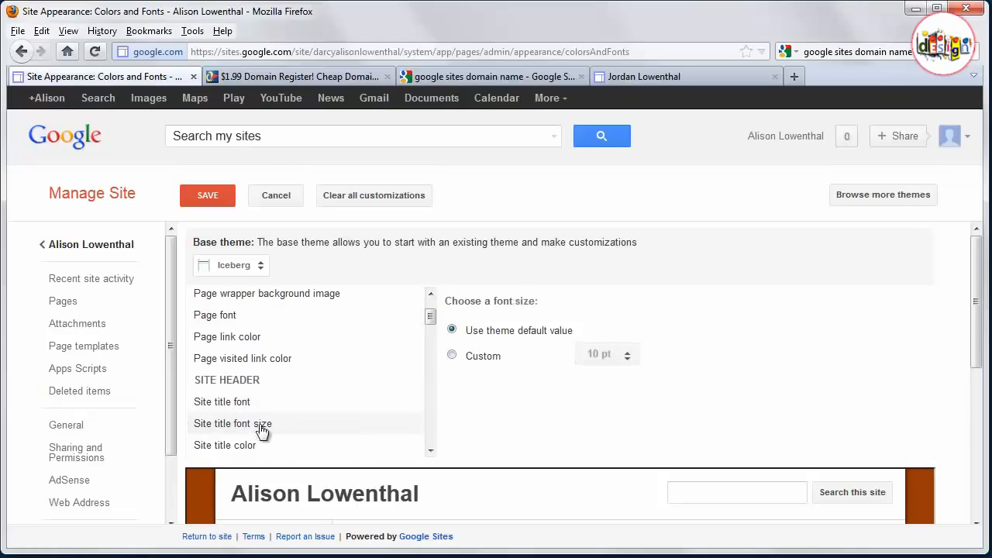
pyautogui.click(464, 358)
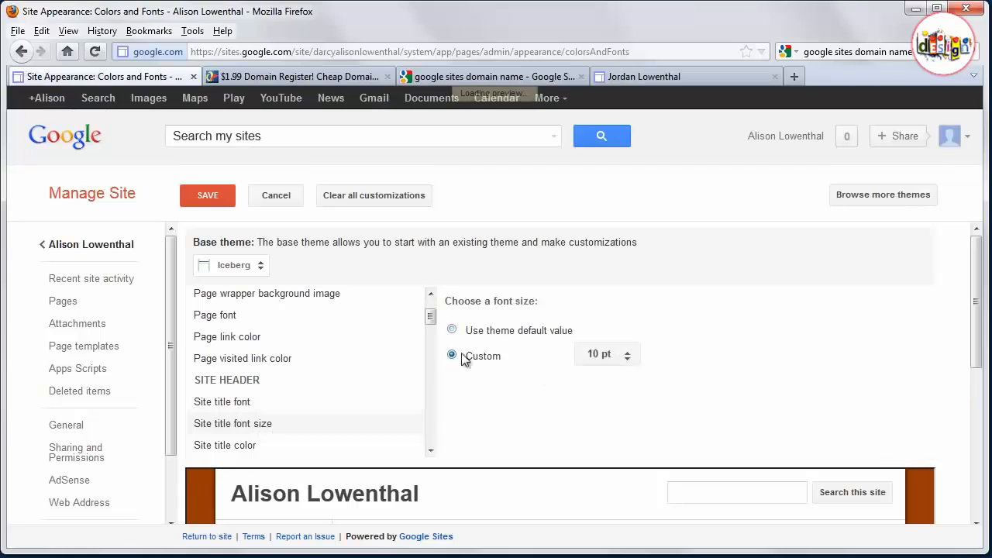
pyautogui.click(598, 354)
pyautogui.click(635, 469)
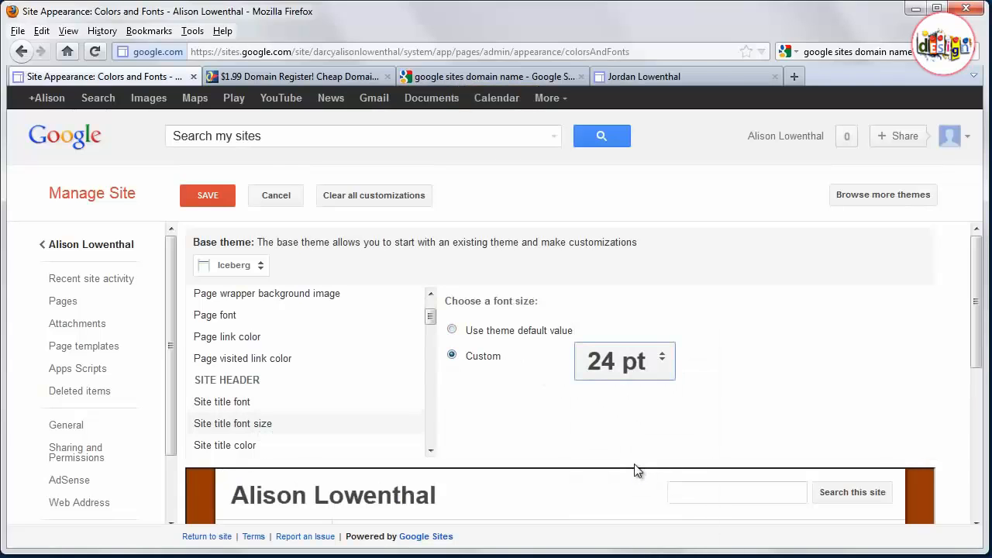
# - Set the site title color to the custom color #003965
pyautogui.click(271, 406)
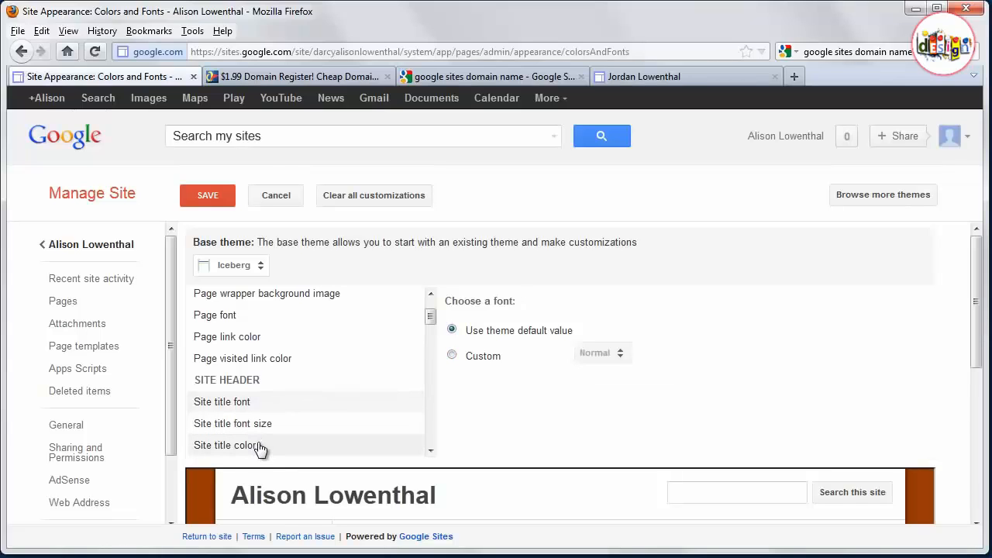
pyautogui.click(260, 448)
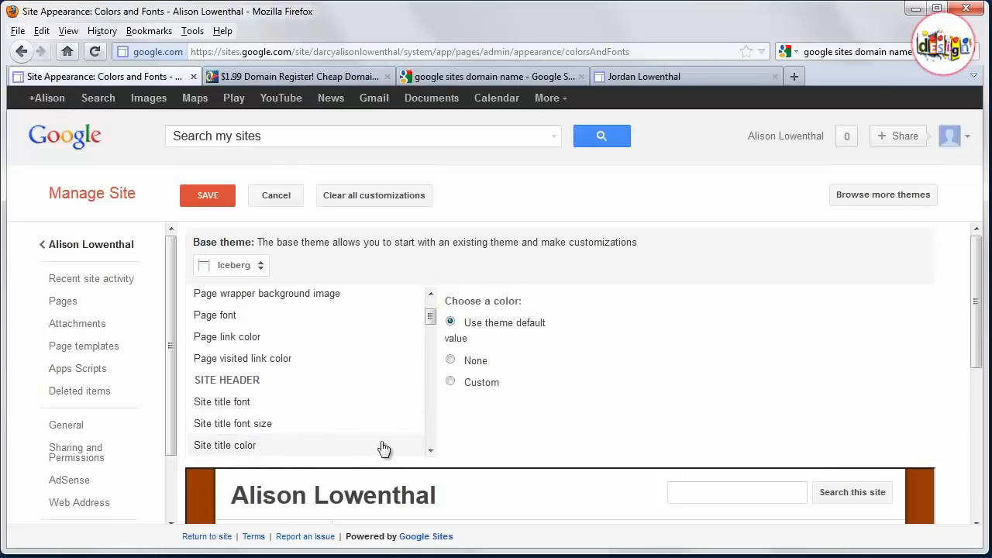
pyautogui.click(462, 389)
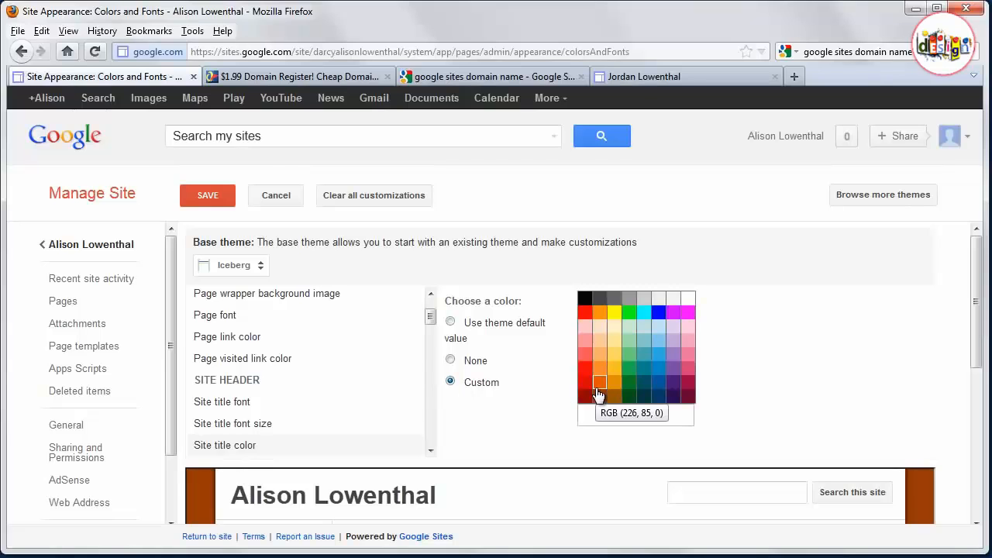
pyautogui.click(658, 396)
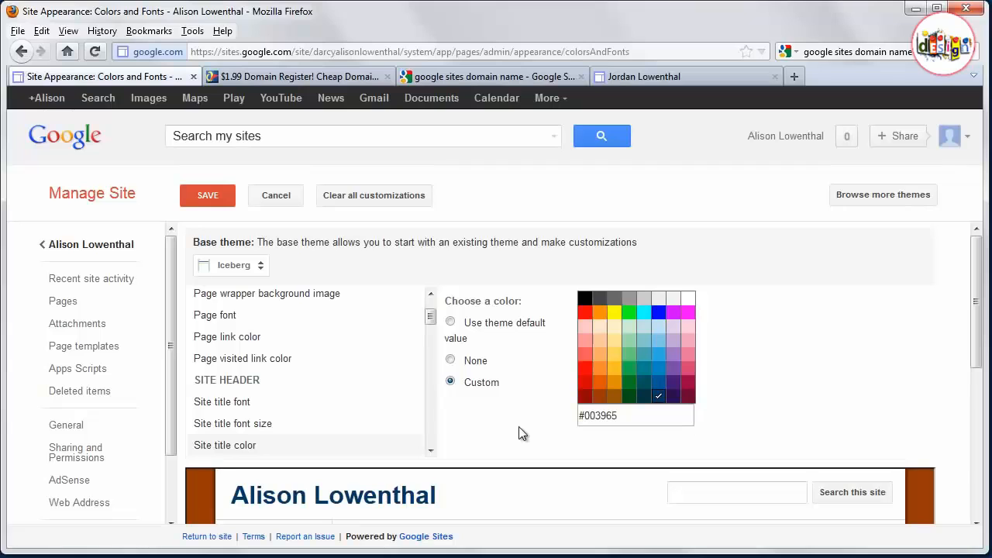
# - Review the preview and save the colors and fonts customizations
pyautogui.scroll(-4, 820, 382)
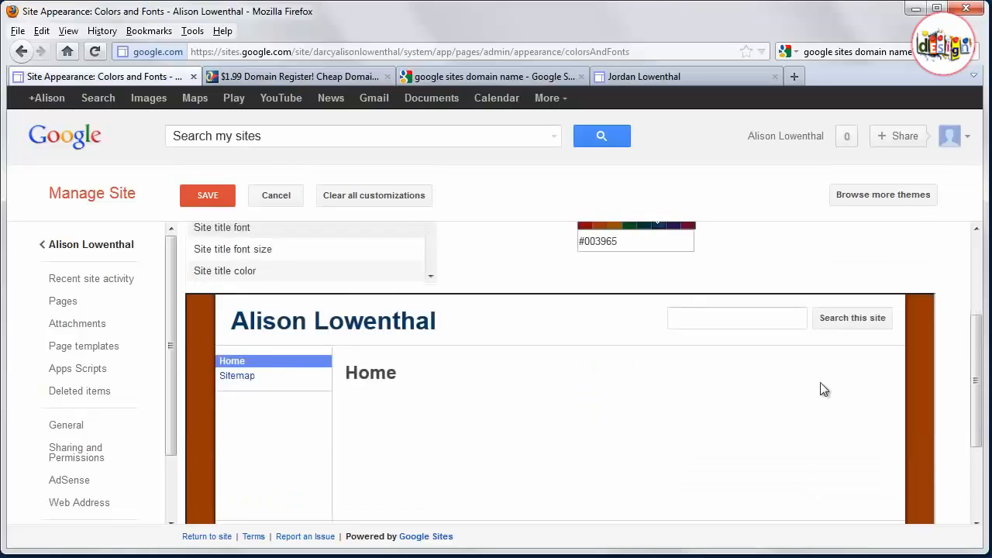
pyautogui.scroll(4, 820, 382)
pyautogui.click(215, 199)
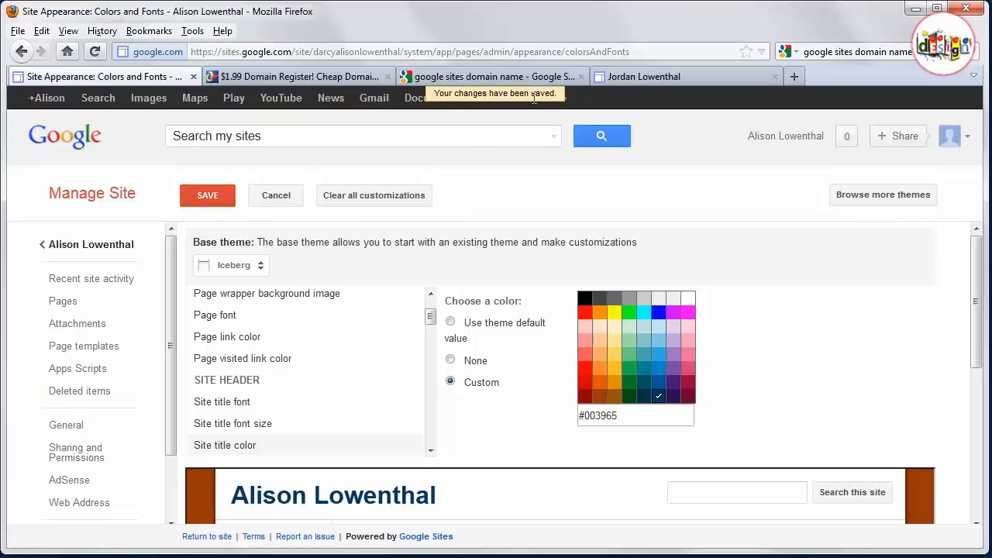
# - Disable site search in the site layout's search configuration and save the layout
pyautogui.click(87, 247)
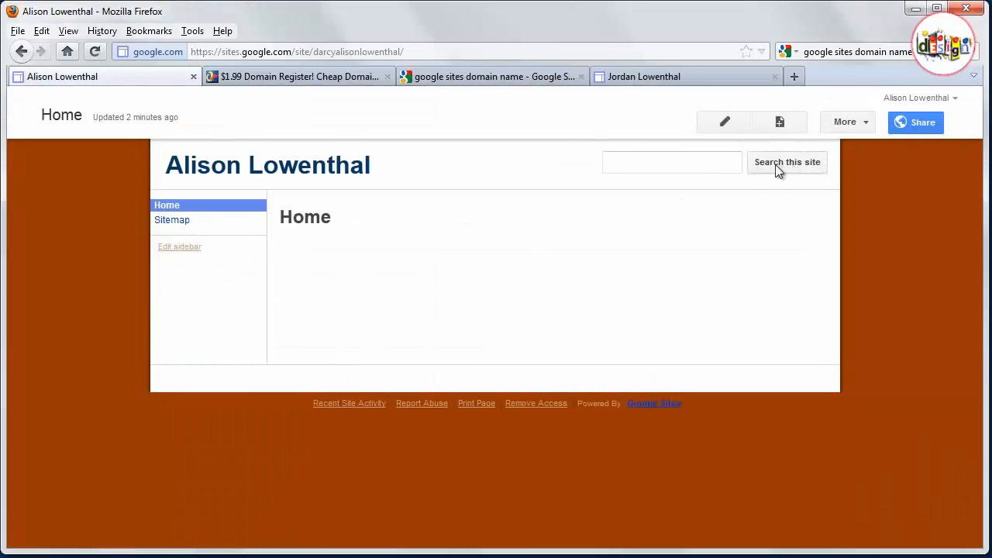
pyautogui.click(853, 122)
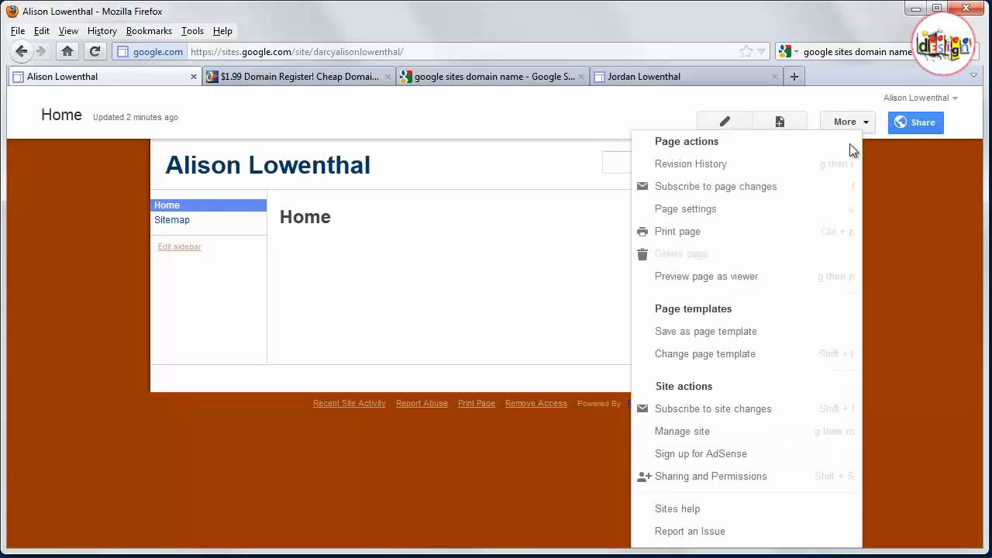
pyautogui.click(718, 432)
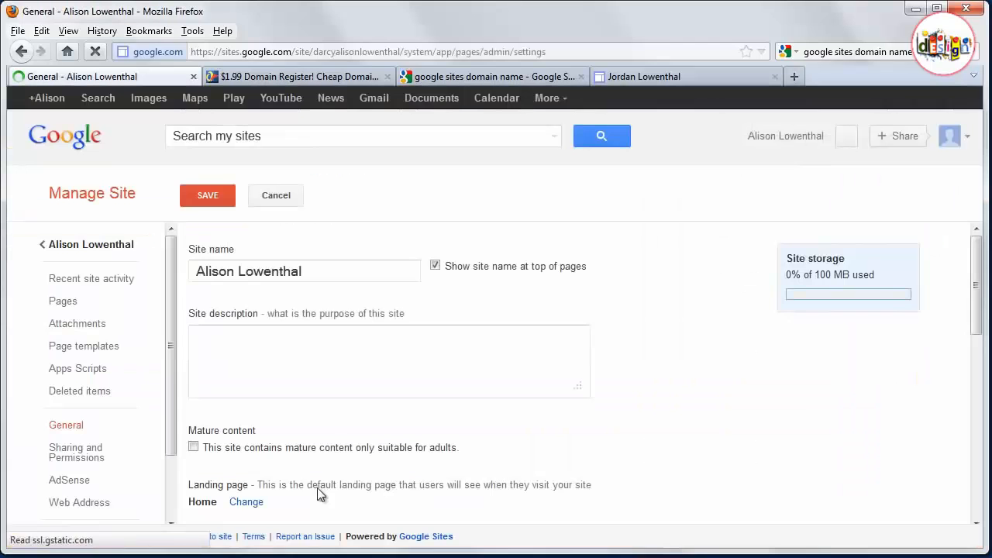
pyautogui.scroll(-2, 122, 482)
pyautogui.click(109, 463)
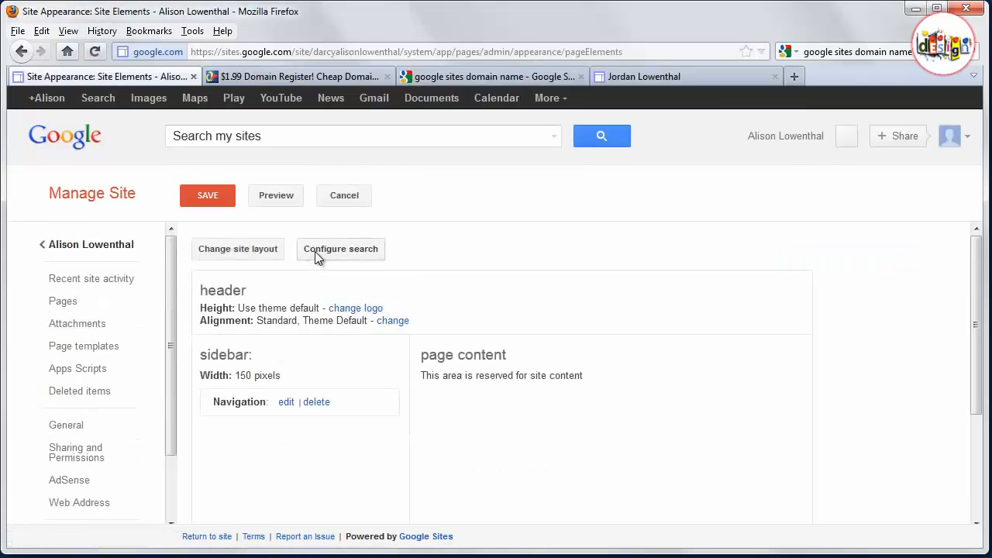
pyautogui.click(315, 251)
pyautogui.click(328, 291)
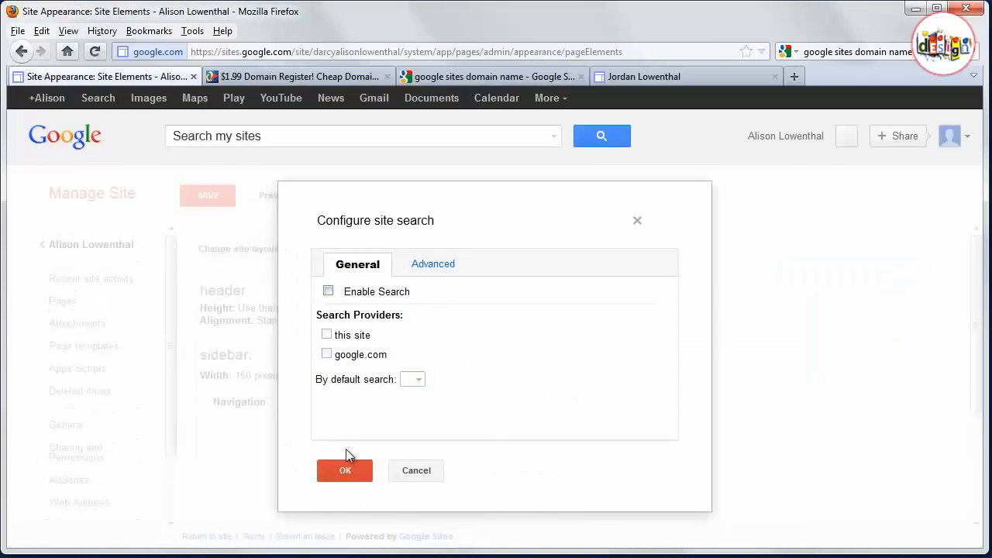
pyautogui.click(347, 466)
pyautogui.click(206, 195)
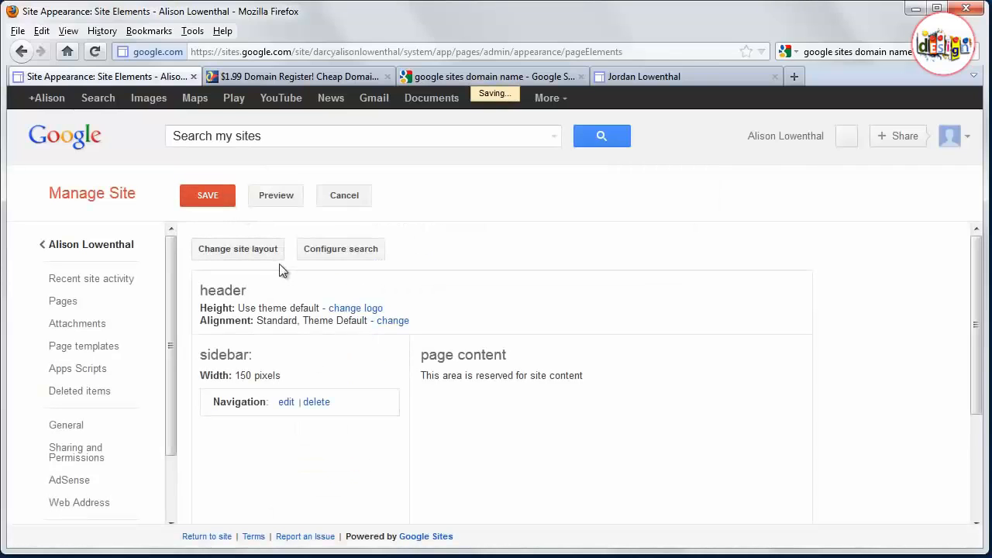
# - Create a top-level Web Page named Research and save it
pyautogui.click(93, 246)
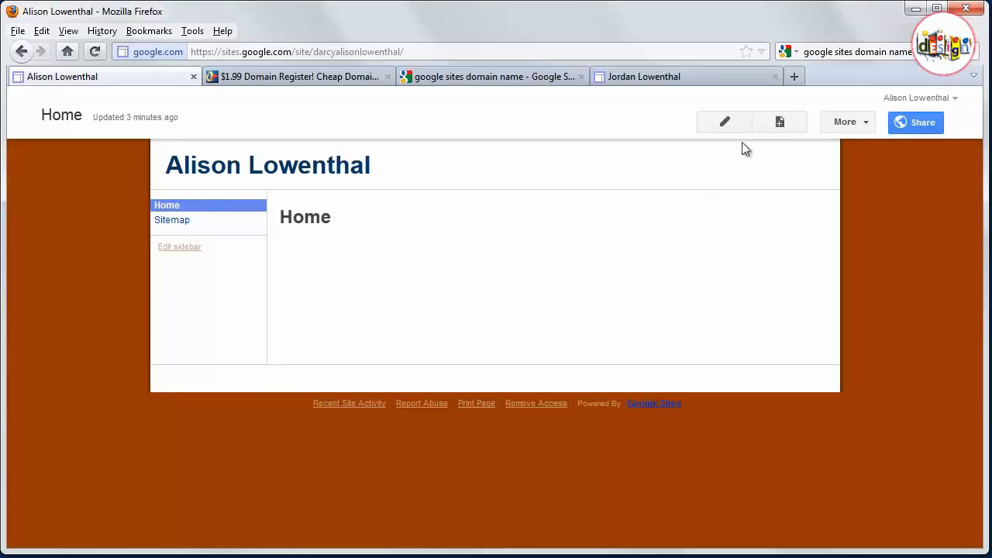
pyautogui.click(778, 123)
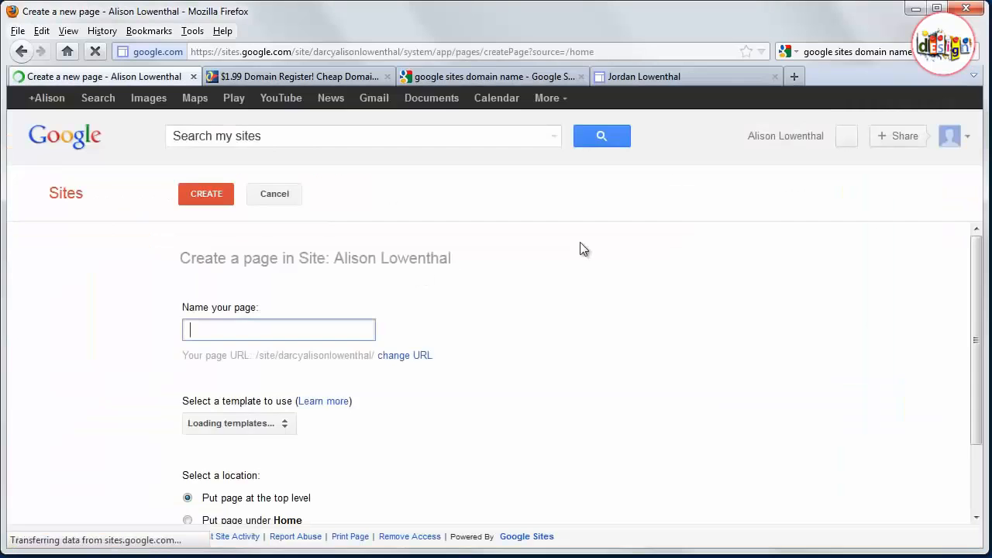
pyautogui.write('Research')
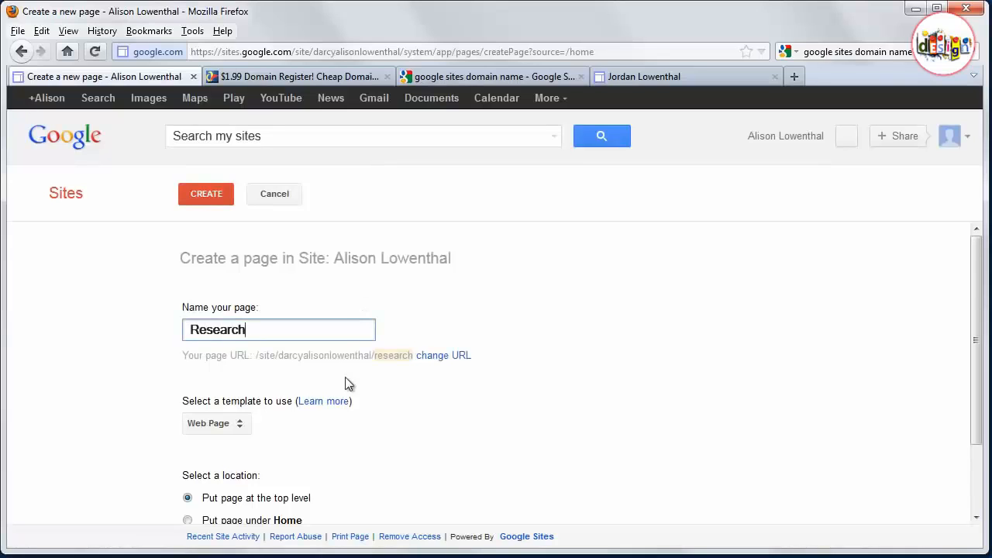
pyautogui.scroll(-2, 345, 377)
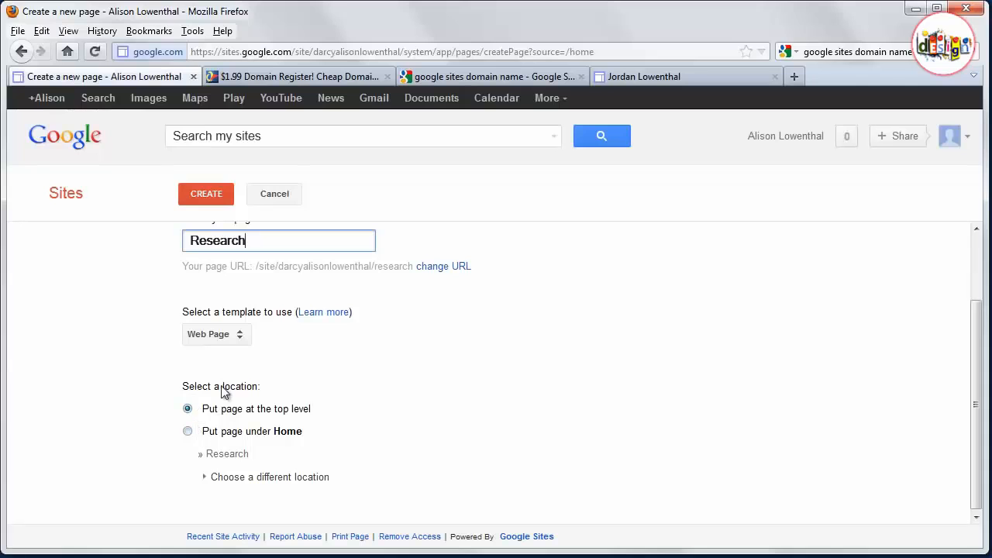
pyautogui.click(209, 192)
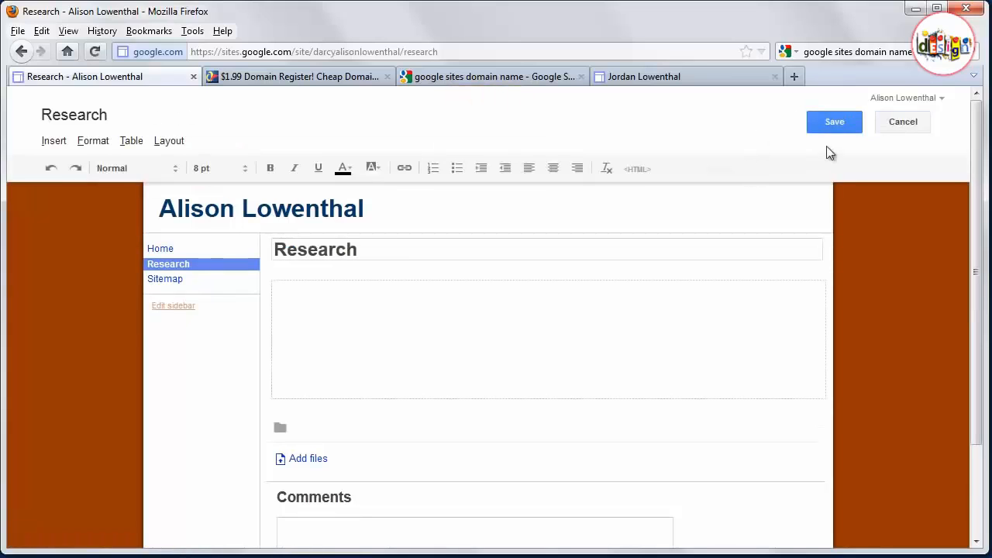
pyautogui.click(839, 122)
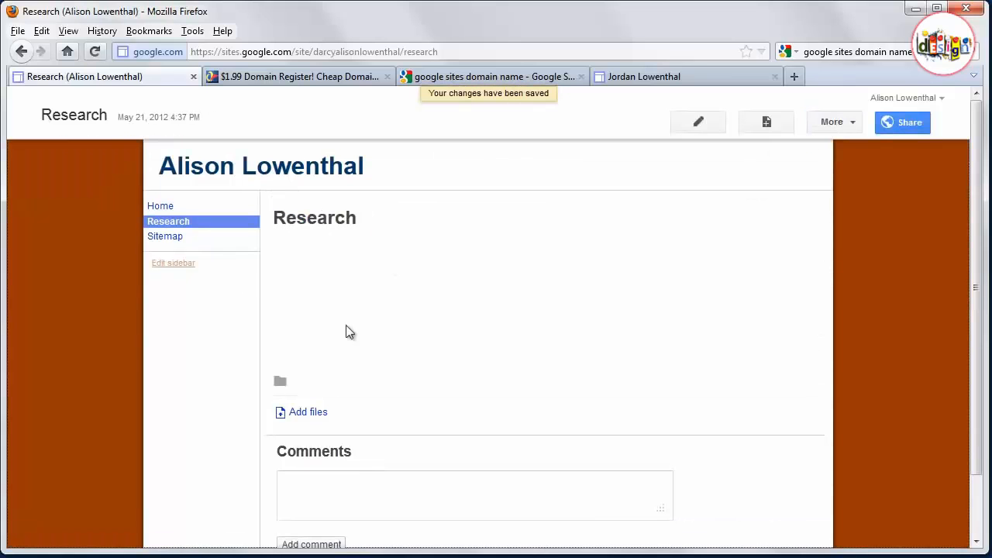
# - Create a top-level page named Teaching and save it
pyautogui.click(767, 124)
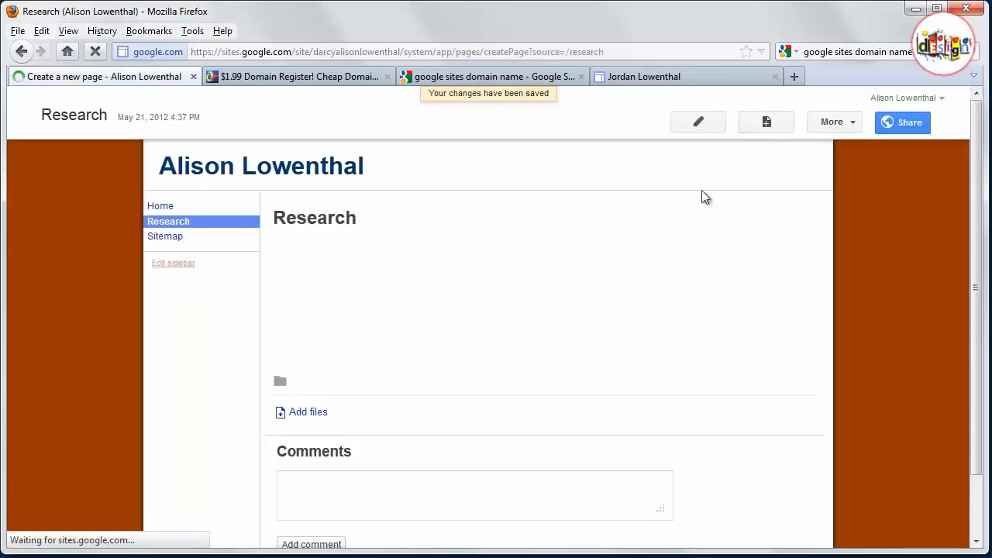
pyautogui.write('Teaching')
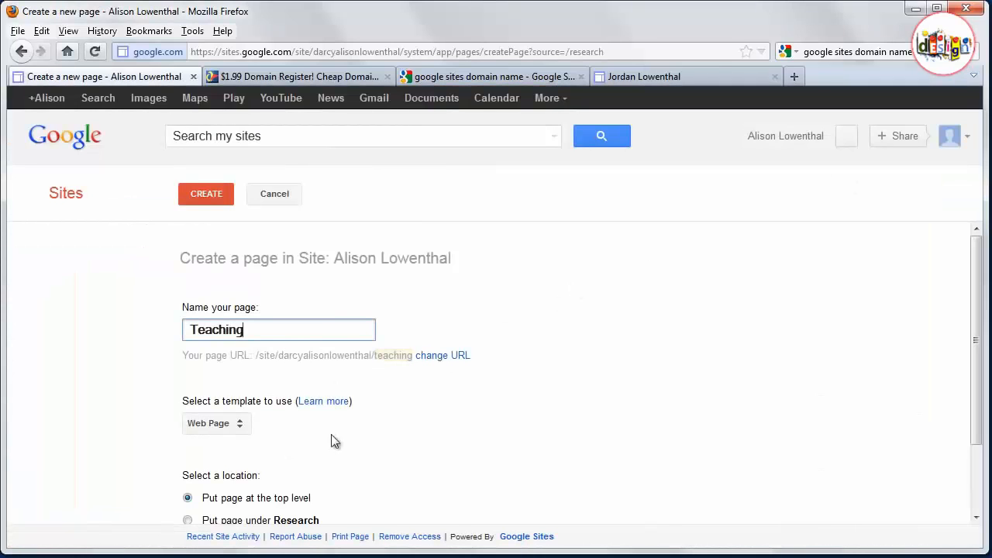
pyautogui.click(214, 196)
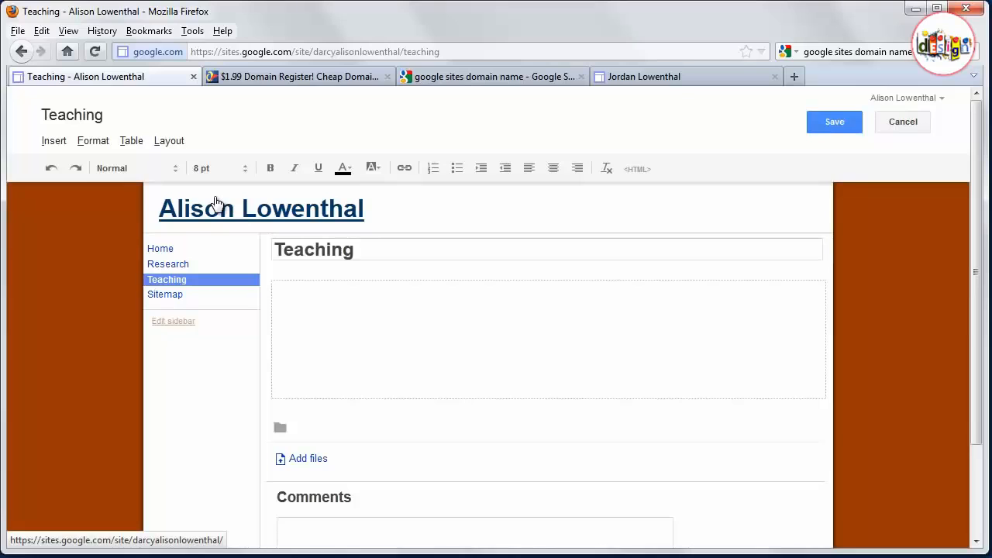
pyautogui.click(826, 125)
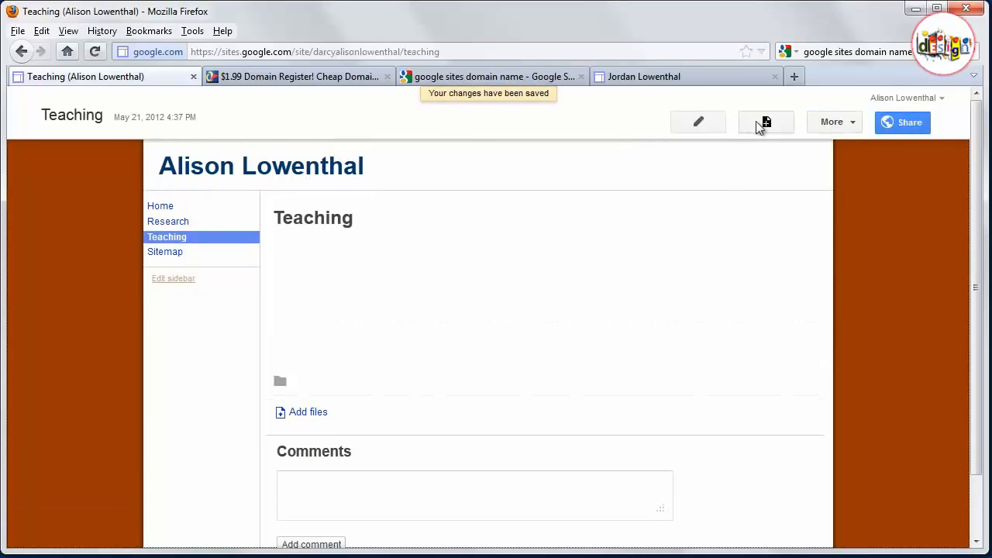
# - Create a top-level page named Service and save it
pyautogui.click(758, 124)
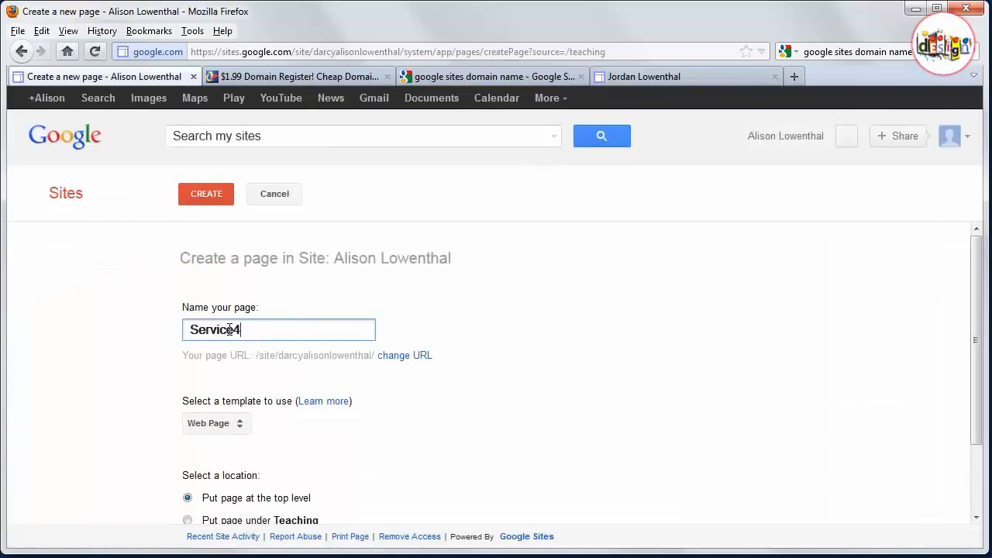
pyautogui.click(211, 192)
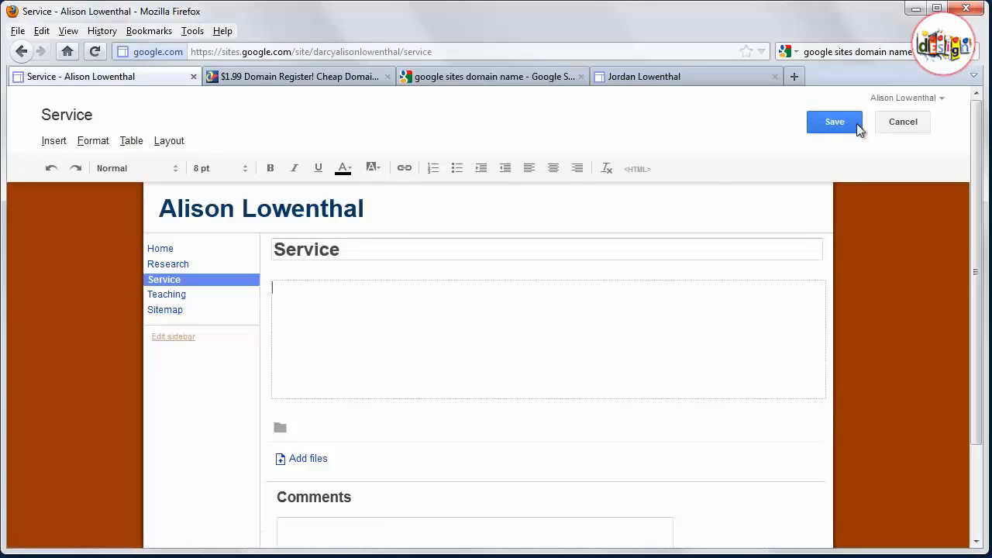
pyautogui.click(836, 123)
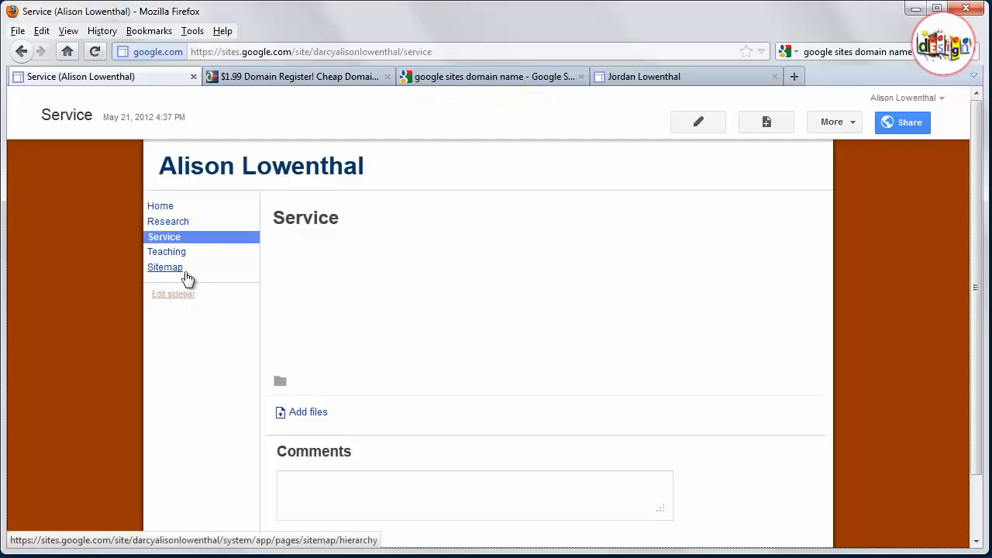
# - Open the Home page for editing and enter the text "Welcome to my home page!"
pyautogui.click(152, 207)
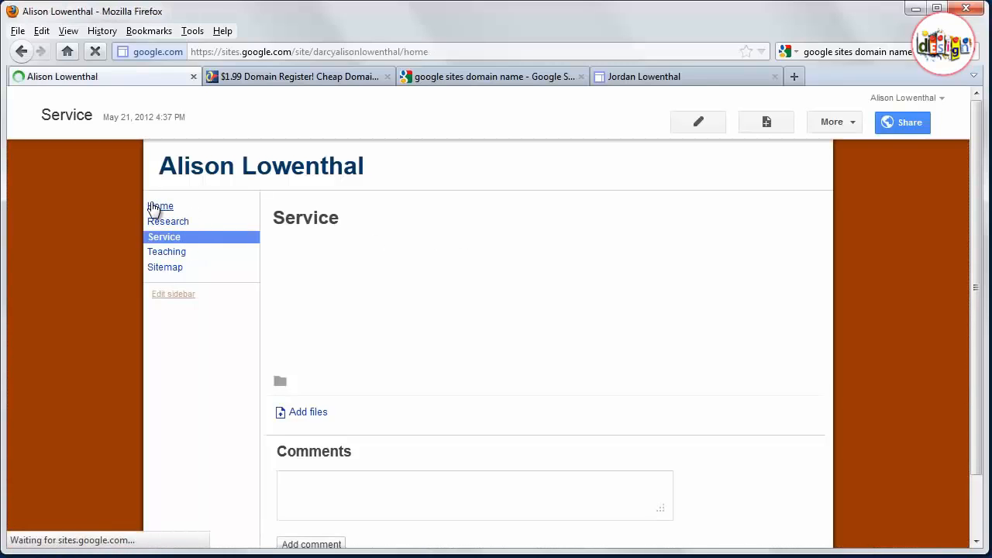
pyautogui.click(713, 124)
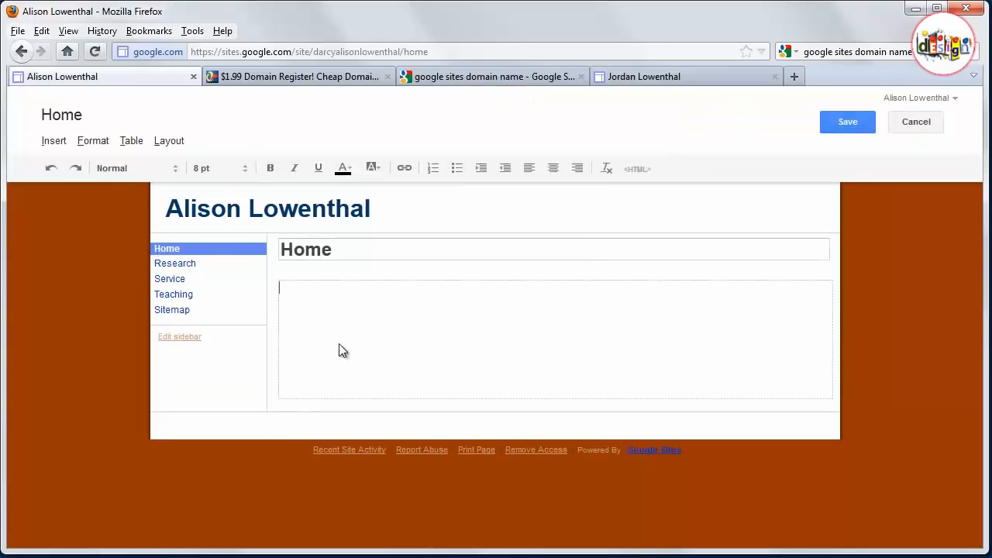
pyautogui.write('Welcome to my home ')
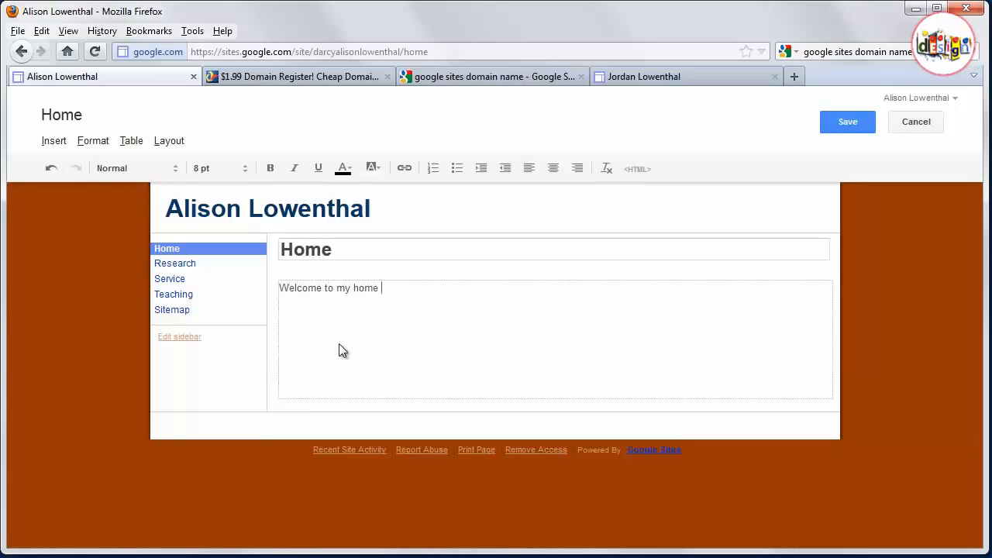
pyautogui.write('page!')
# - Make the welcome sentence bold
pyautogui.doubleClick(332, 288)
pyautogui.click(377, 288)
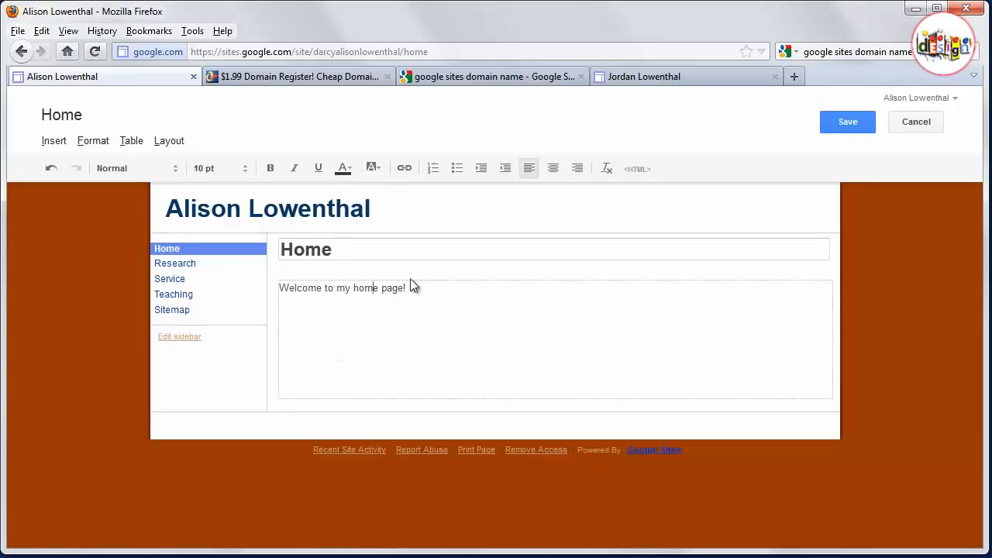
pyautogui.moveTo(411, 280); pyautogui.dragTo(261, 288)
pyautogui.click(273, 169)
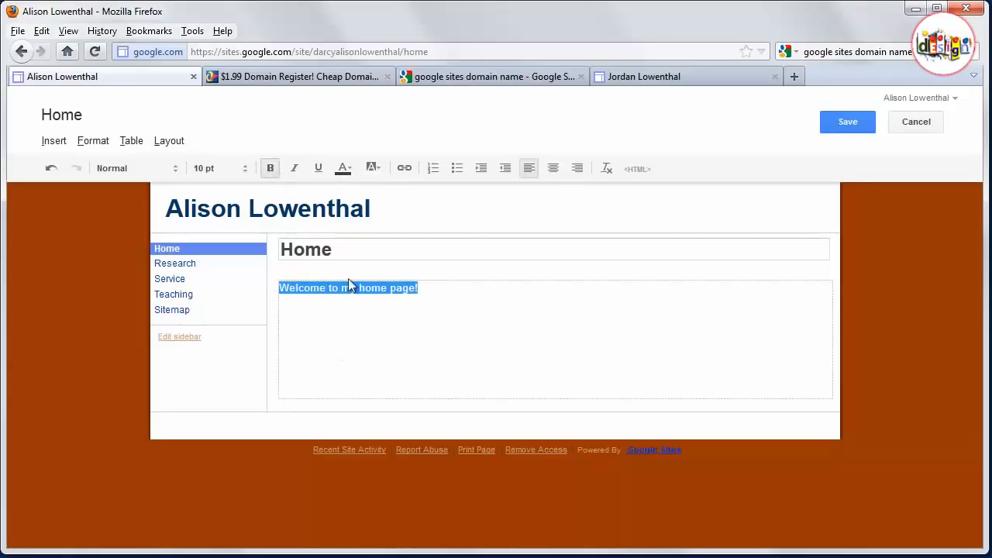
pyautogui.click(342, 287)
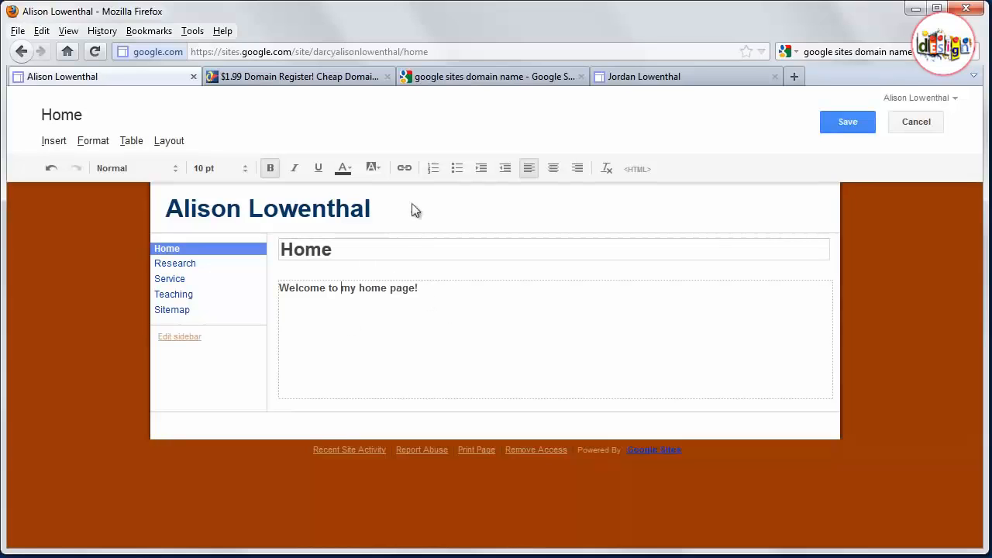
# - Save the edited Home page
pyautogui.click(403, 167)
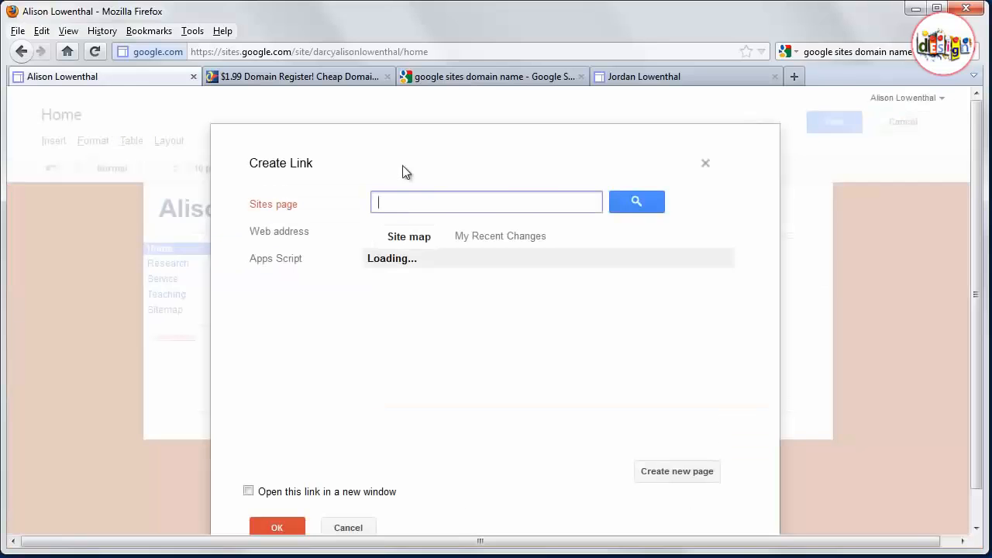
pyautogui.click(706, 163)
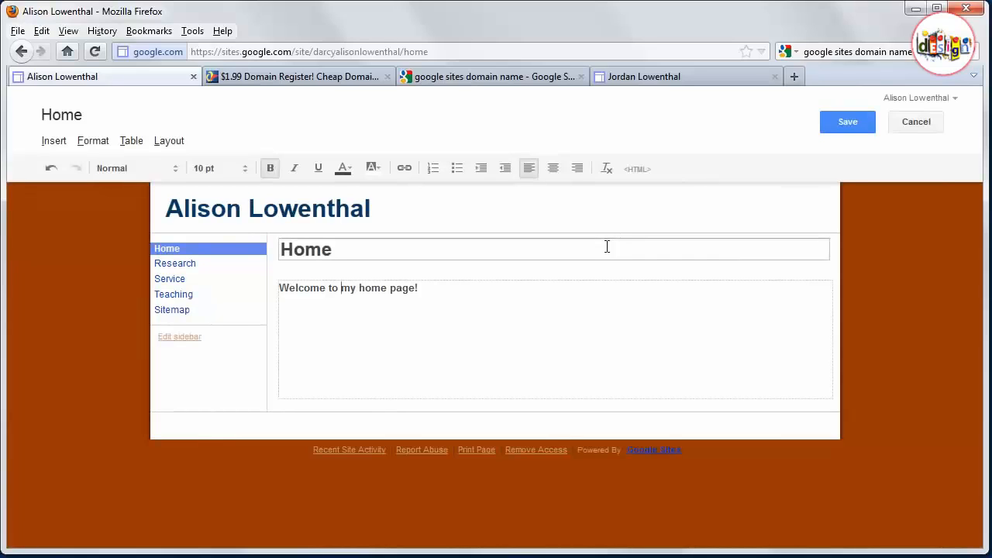
pyautogui.click(542, 347)
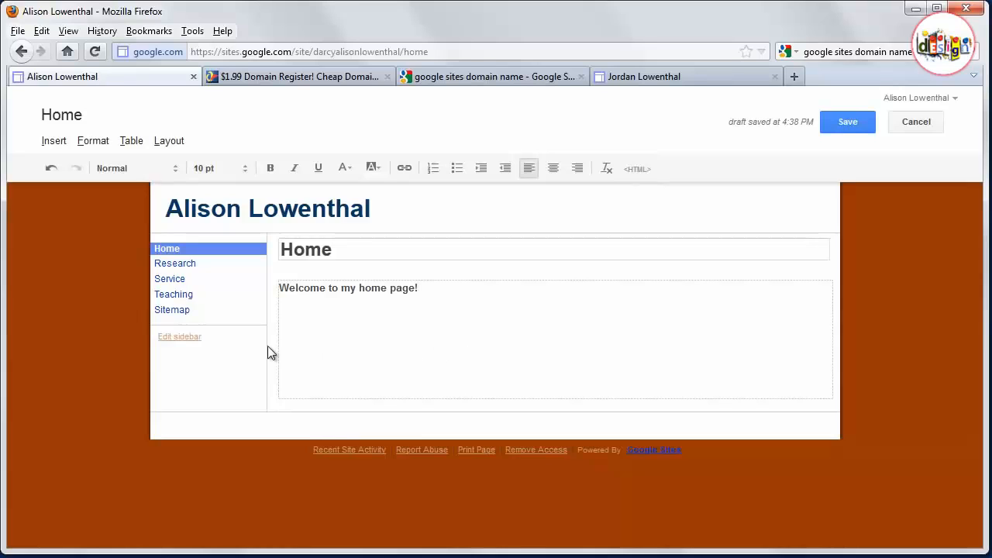
pyautogui.click(848, 121)
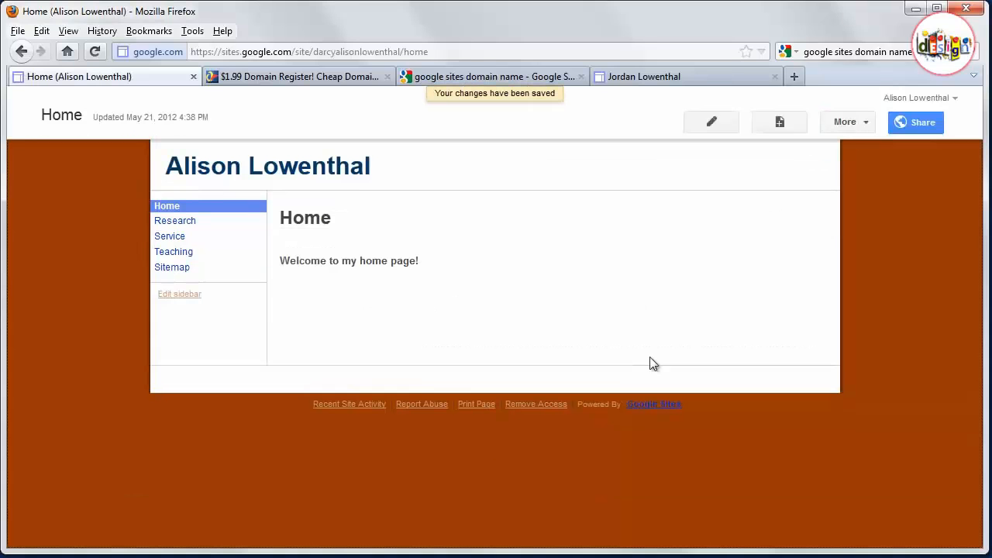
# - Turn off automatic organization of the sidebar navigation and save the site layout
pyautogui.click(184, 295)
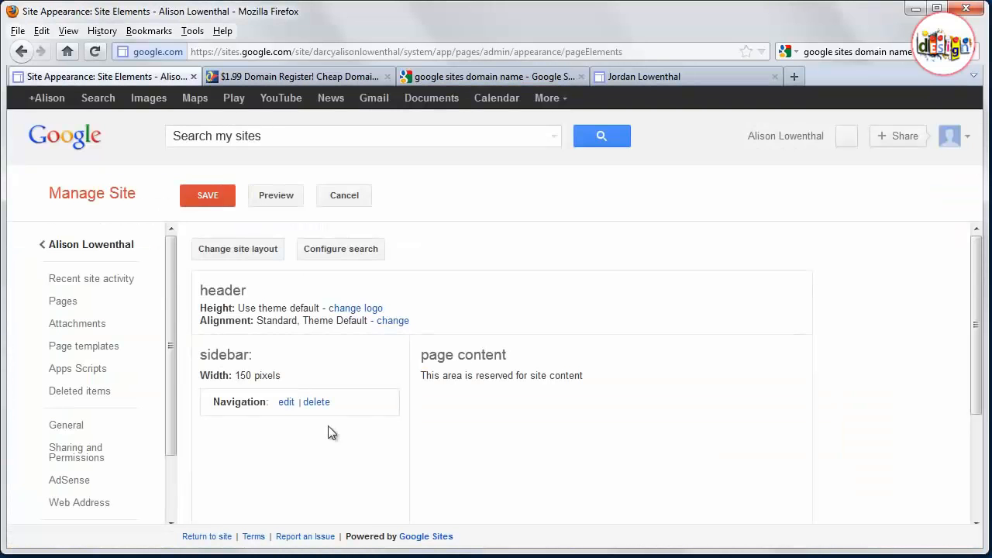
pyautogui.click(286, 403)
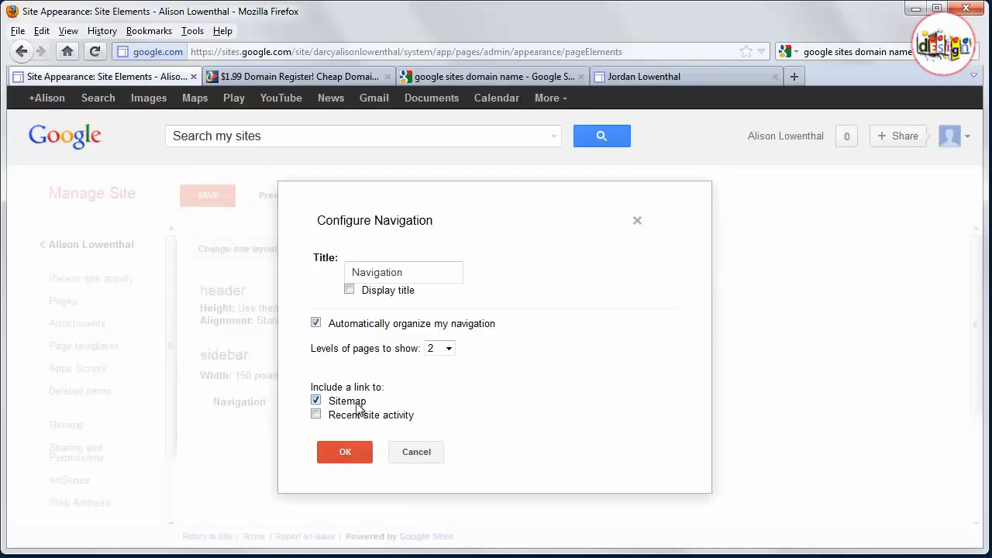
pyautogui.click(317, 323)
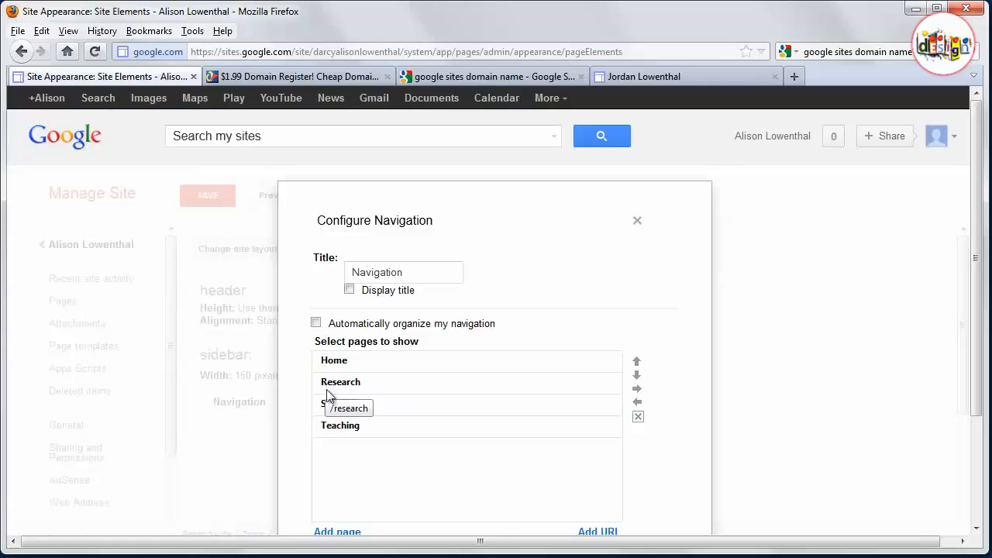
pyautogui.click(338, 427)
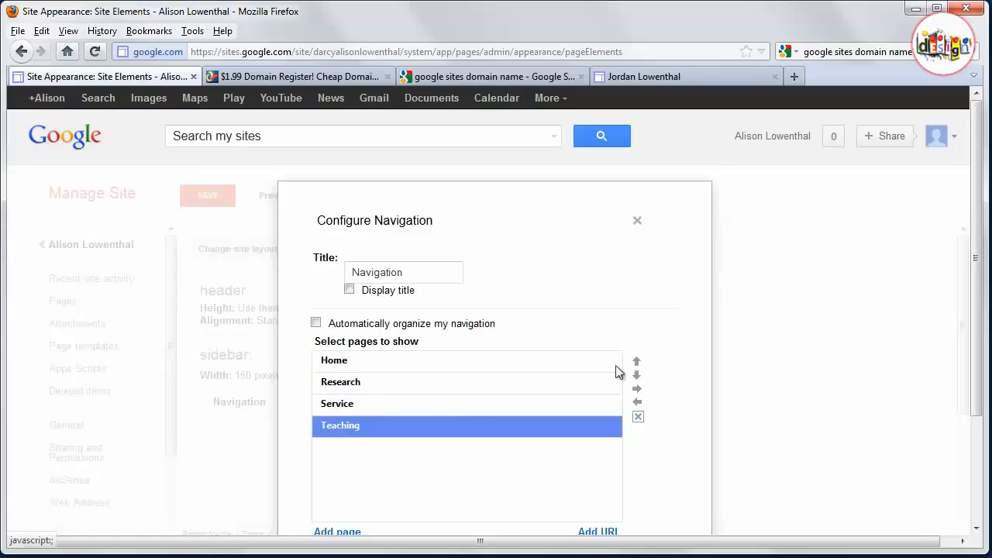
pyautogui.scroll(-3, 347, 396)
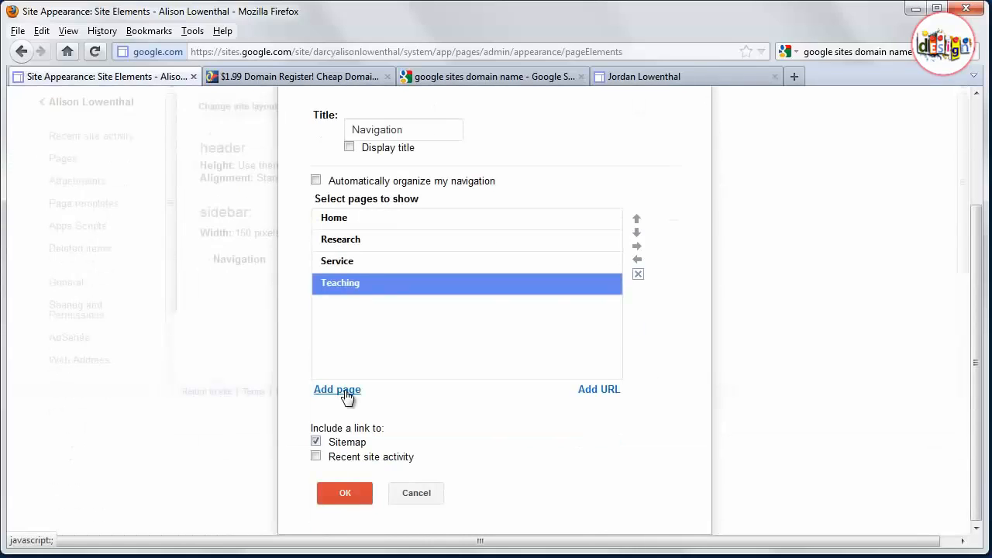
pyautogui.scroll(3, 347, 396)
pyautogui.click(350, 291)
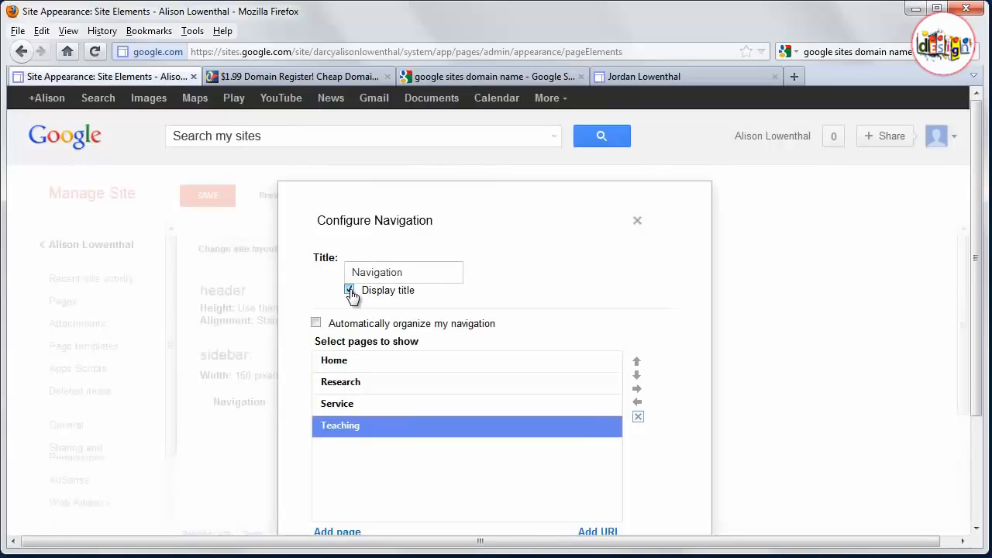
pyautogui.click(349, 291)
pyautogui.moveTo(398, 272); pyautogui.dragTo(268, 290)
pyautogui.scroll(-3, 352, 376)
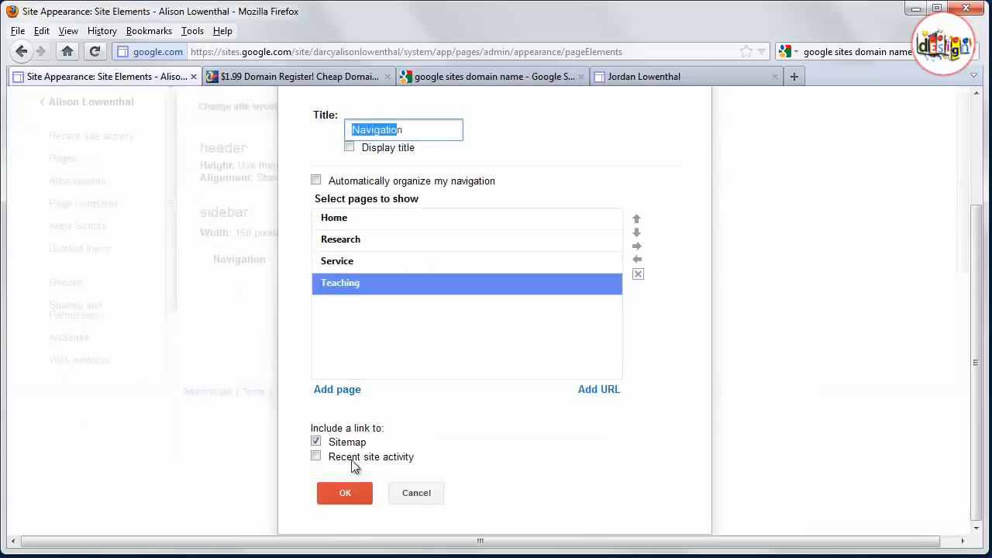
pyautogui.click(350, 492)
pyautogui.click(206, 196)
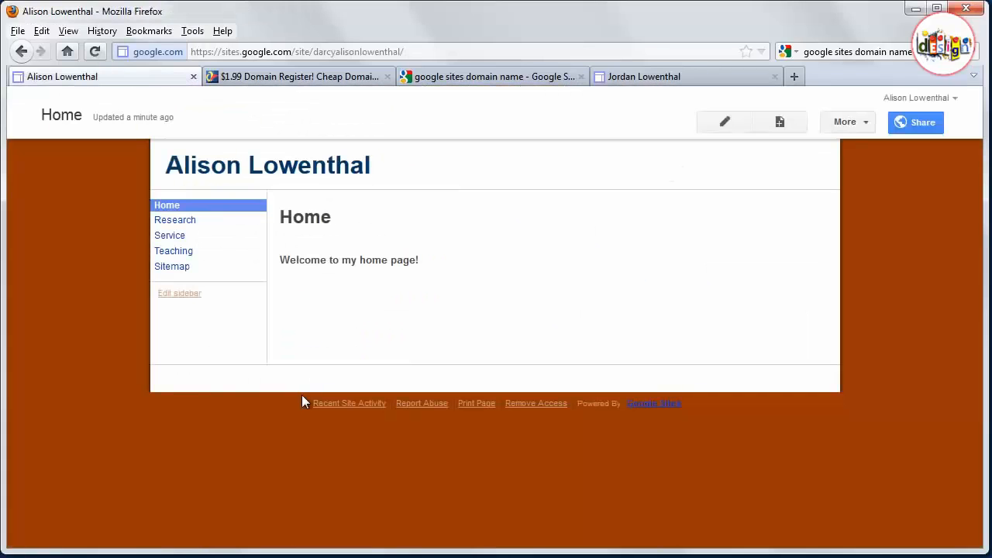
# - Remove the Sitemap link from the sidebar navigation, save the layout, and return to the site
pyautogui.click(192, 296)
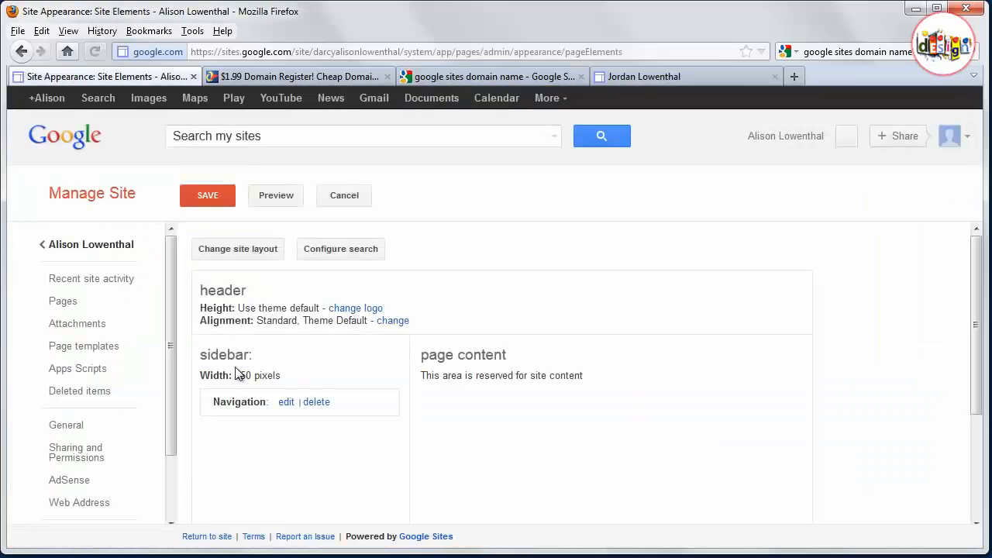
pyautogui.click(286, 403)
pyautogui.scroll(-3, 299, 461)
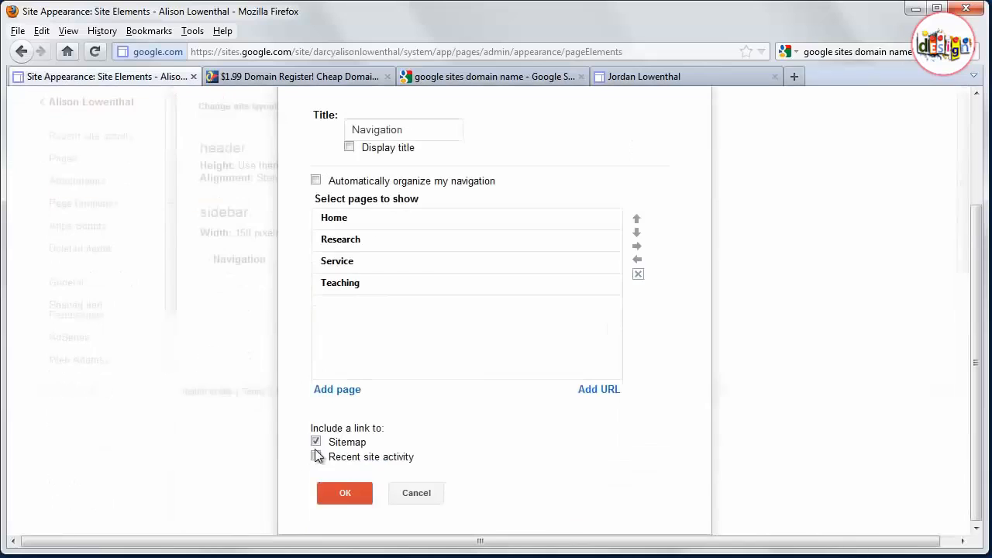
pyautogui.click(316, 441)
pyautogui.click(343, 493)
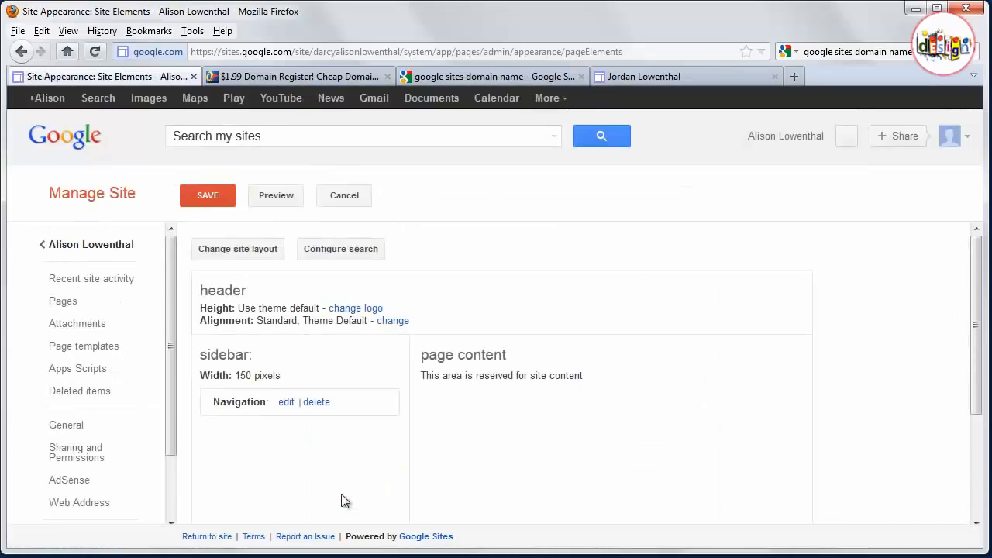
pyautogui.click(212, 197)
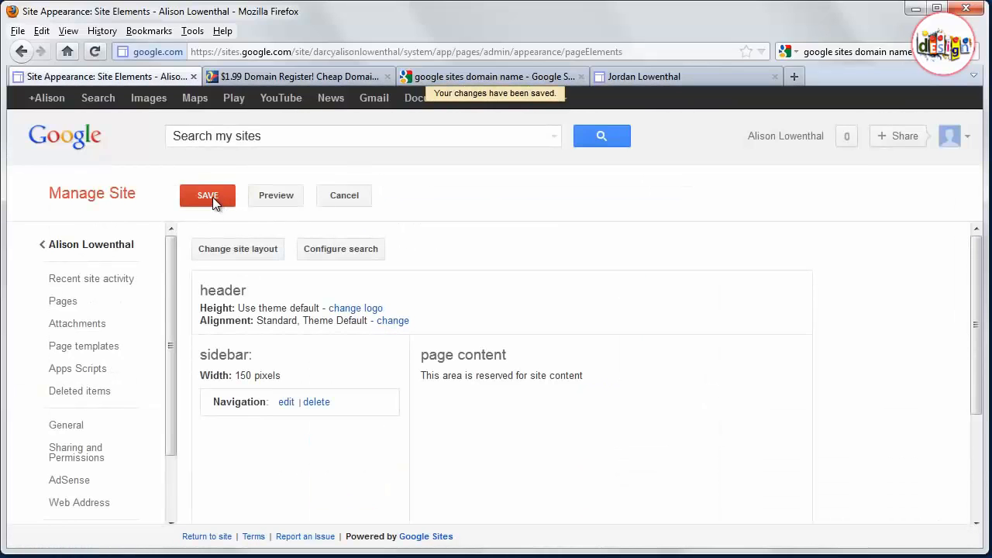
pyautogui.click(113, 247)
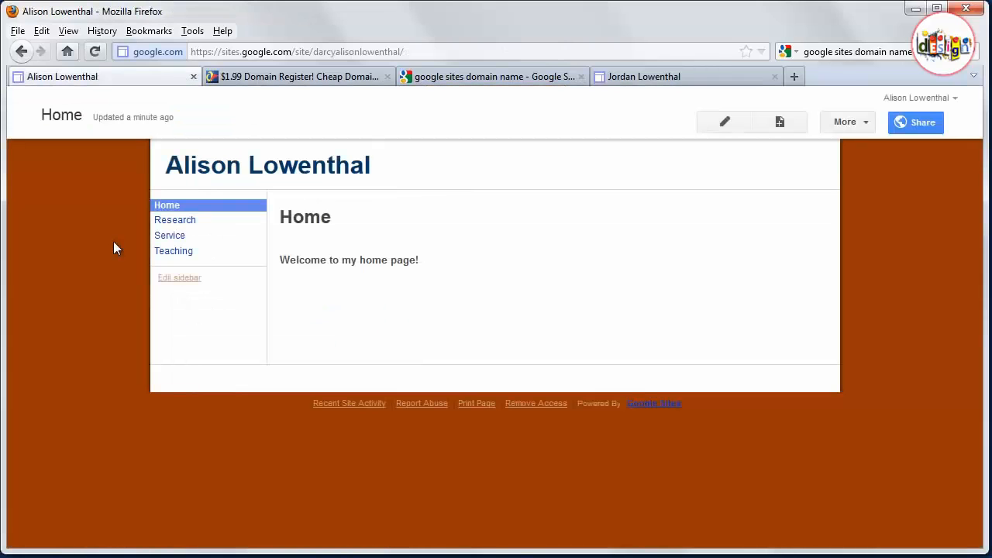